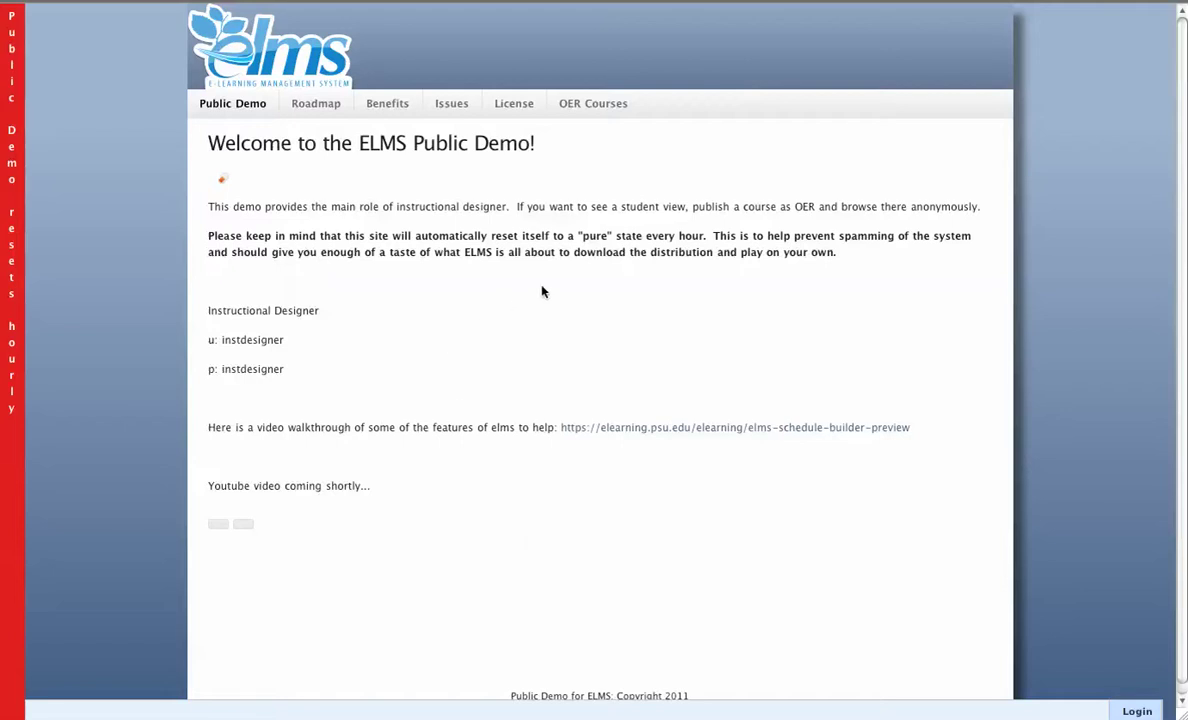
# - Log in to the ELMS public demo with the instructional designer username and password
pyautogui.click(1137, 711)
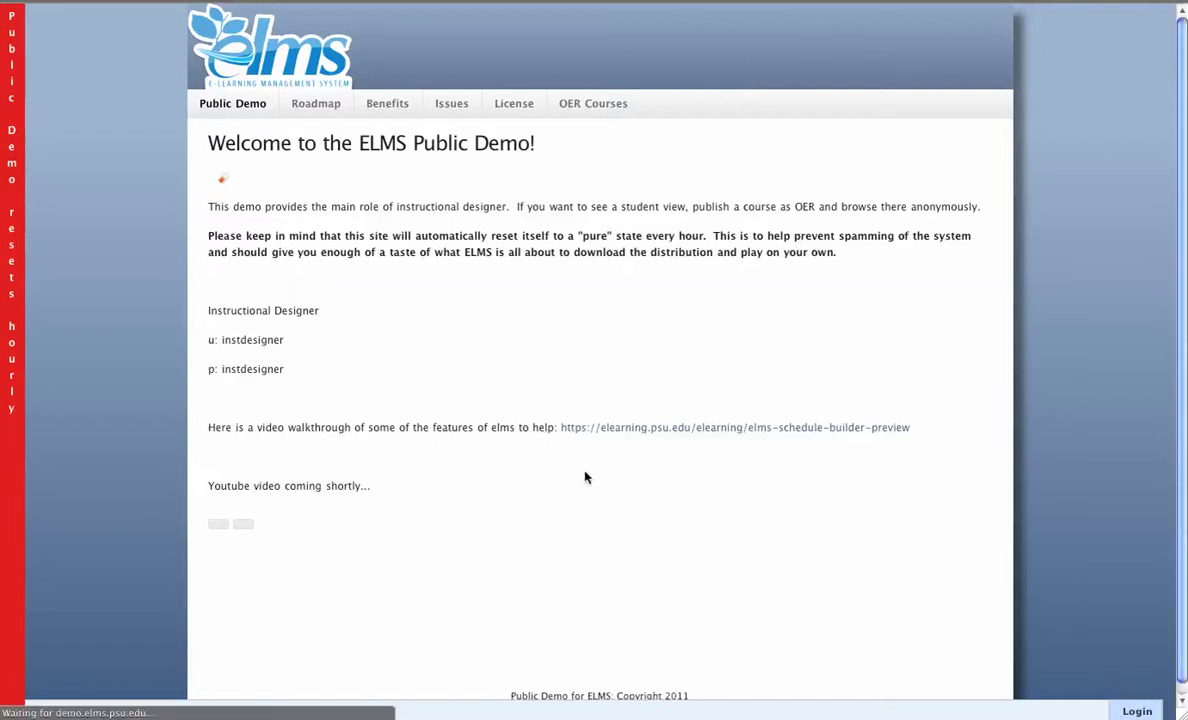
pyautogui.click(274, 229)
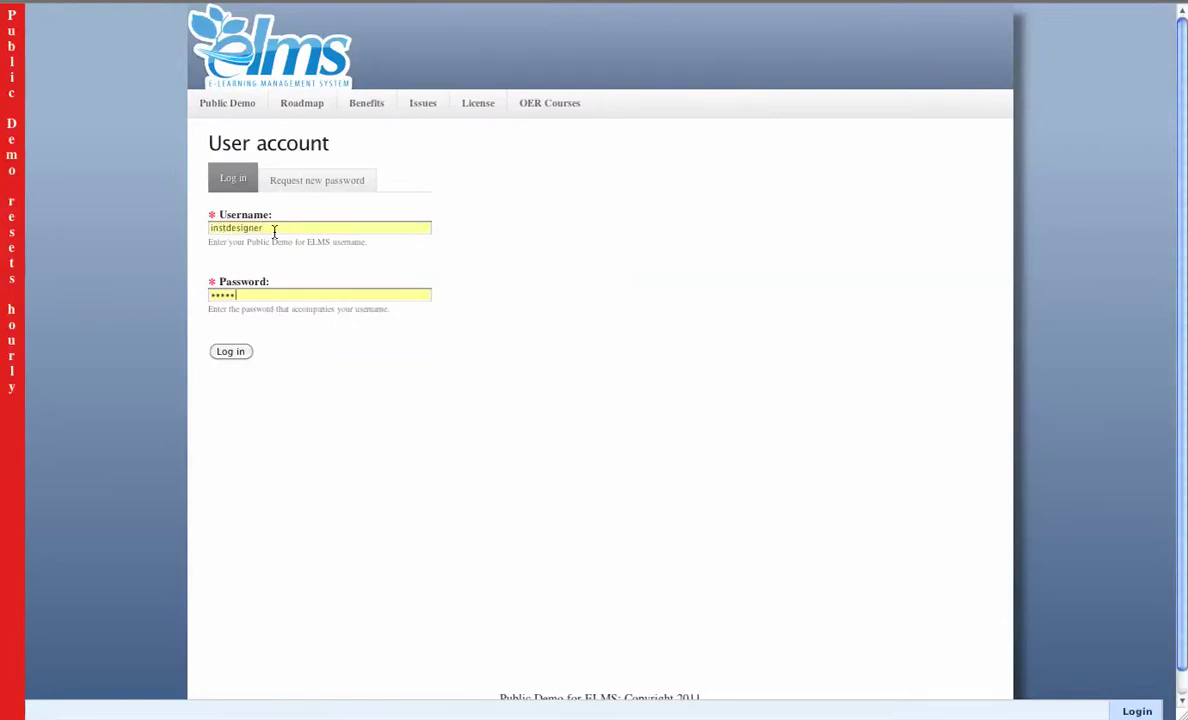
pyautogui.press('Return')
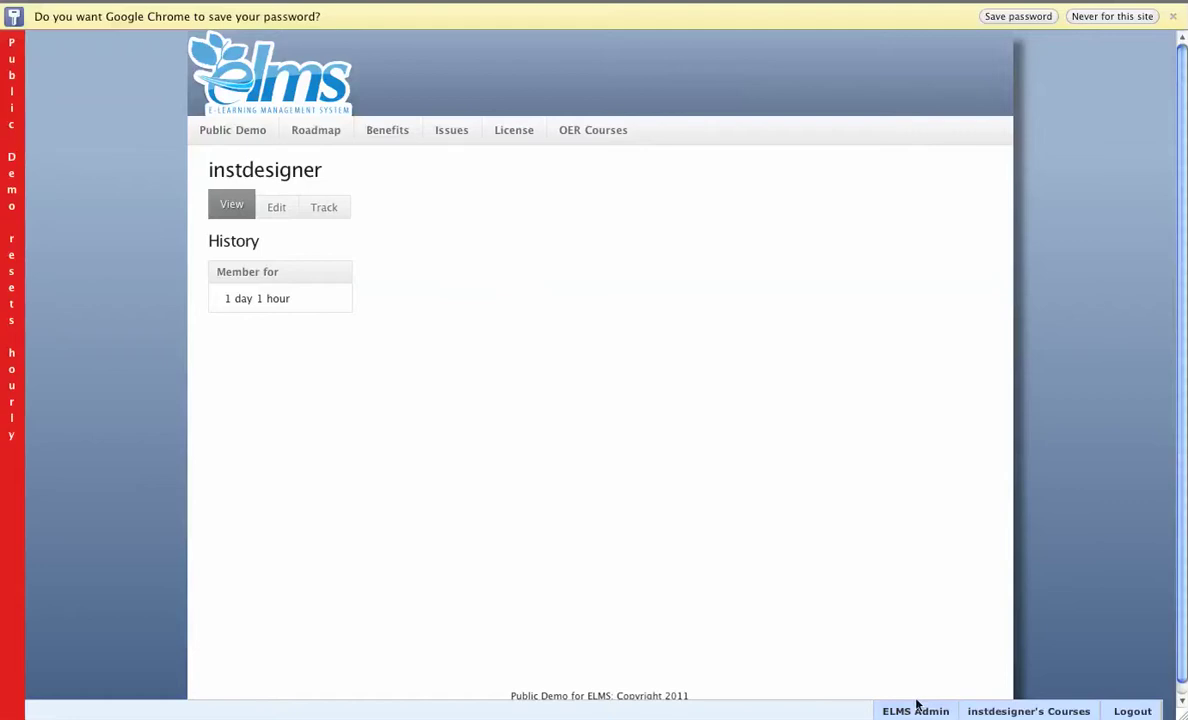
# - Check the empty OER Courses page, then bring up the Create Course form from the Courses menu
pyautogui.click(594, 140)
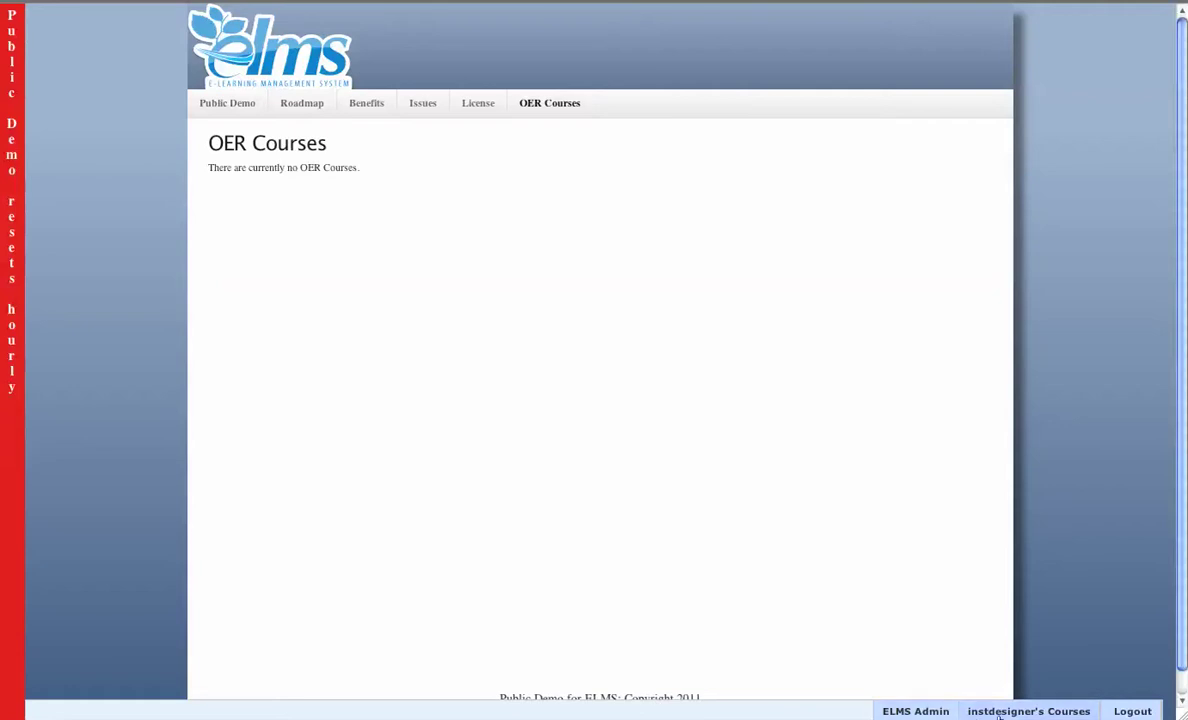
pyautogui.click(1000, 712)
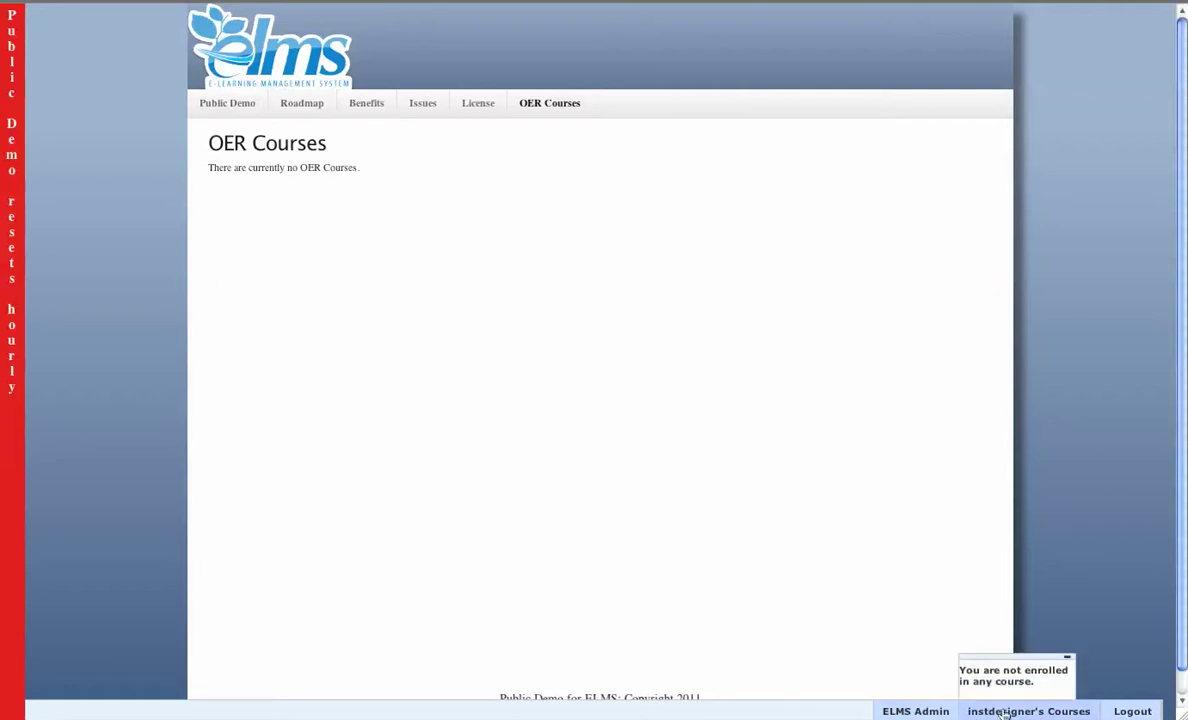
pyautogui.click(914, 709)
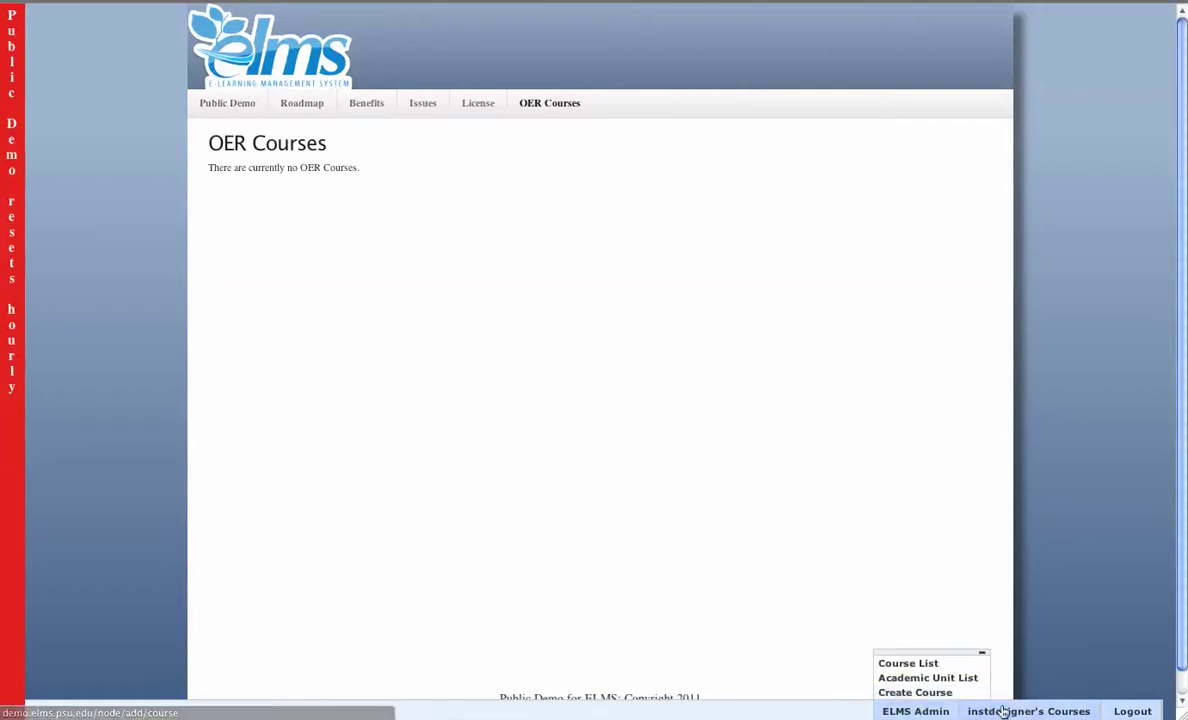
pyautogui.click(902, 693)
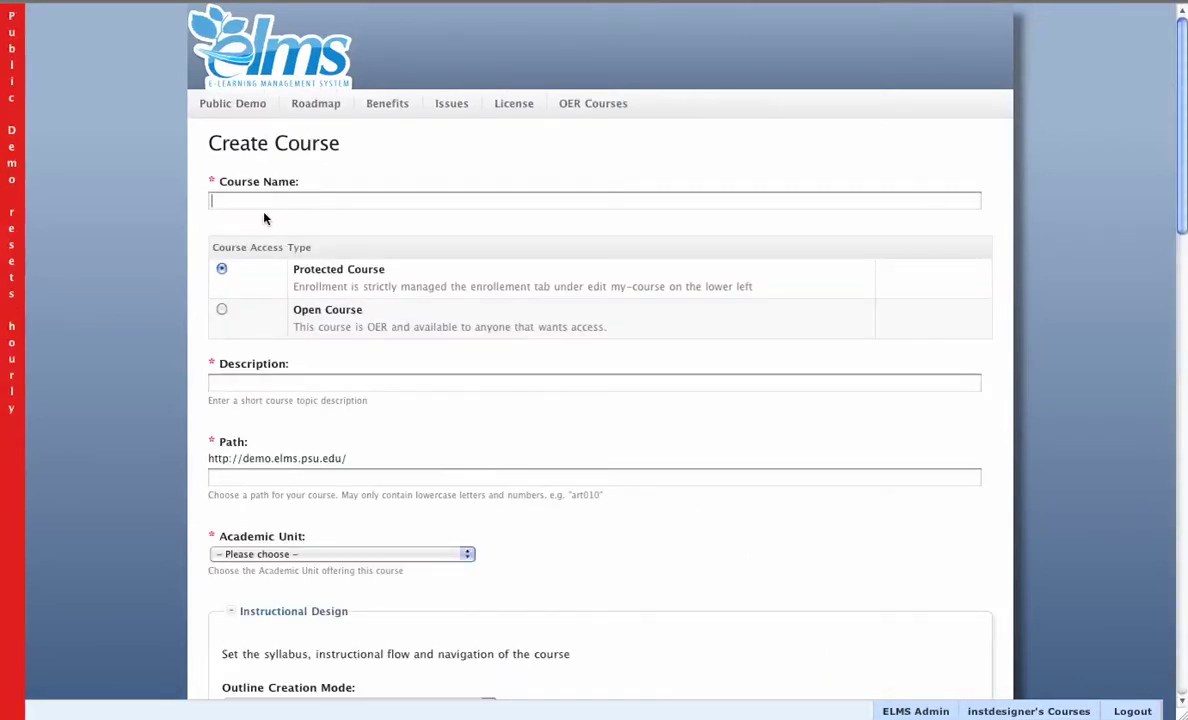
# - Name the course 'Sample new course' with description 'My new course for the video'
pyautogui.write('Sample new course')
pyautogui.scroll(-1, 172, 215)
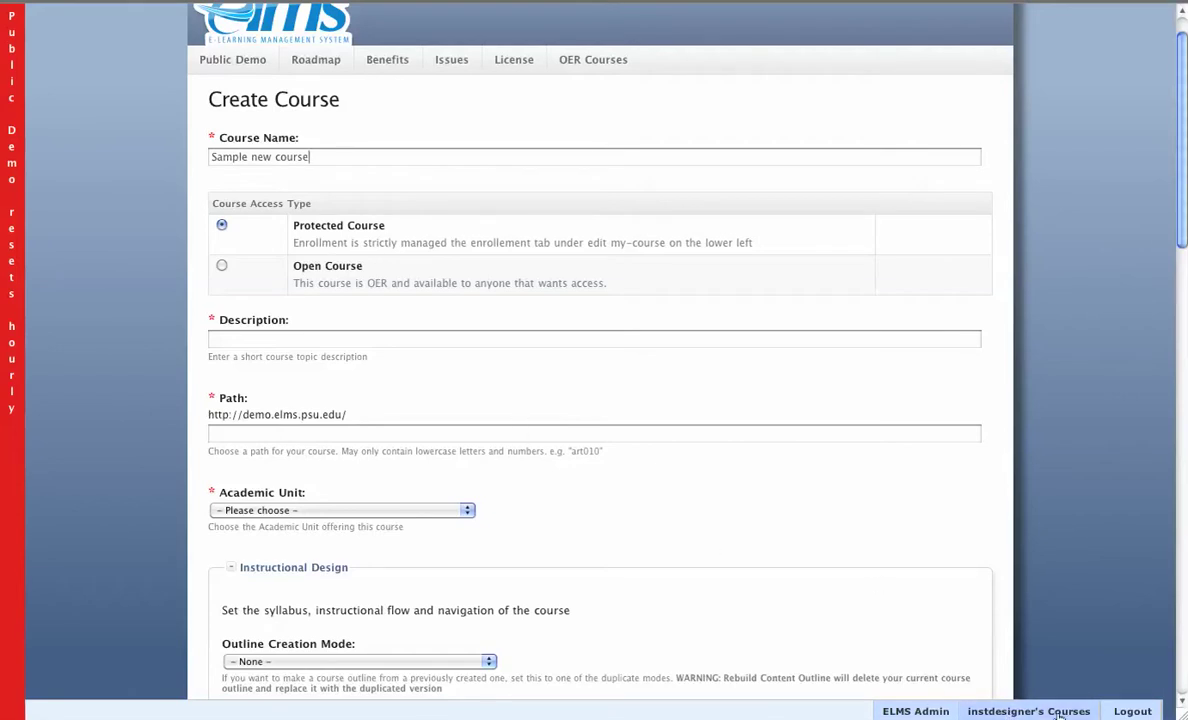
pyautogui.click(258, 339)
pyautogui.write('N')
pyautogui.press('BackSpace')
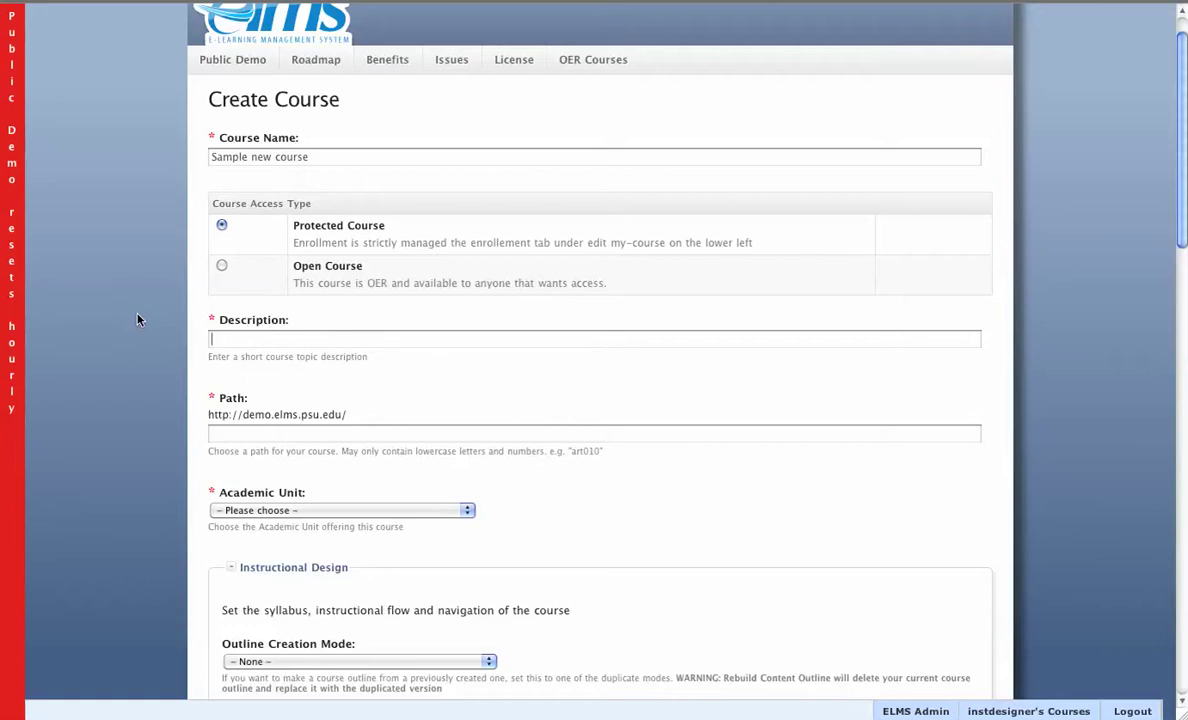
pyautogui.write('My new course for the video')
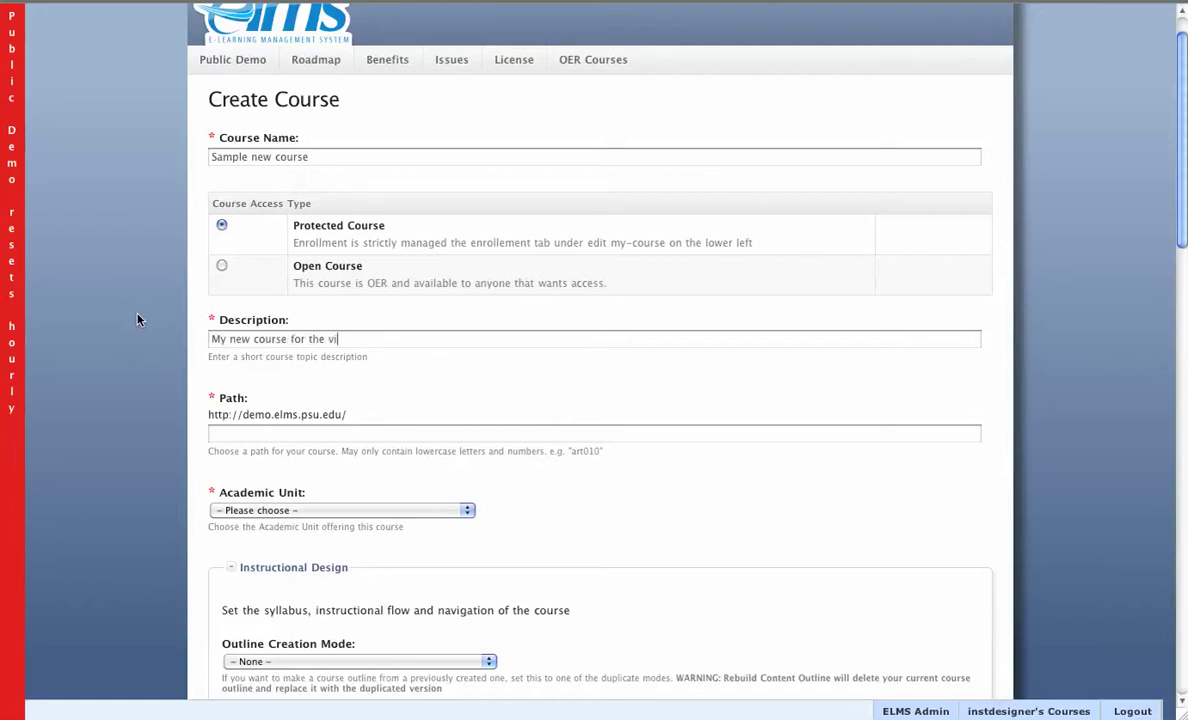
# - Set the course path to 'testcourse' and academic unit to College of Arts and Architecture
pyautogui.click(309, 433)
pyautogui.write('test')
pyautogui.scroll(-2, 321, 441)
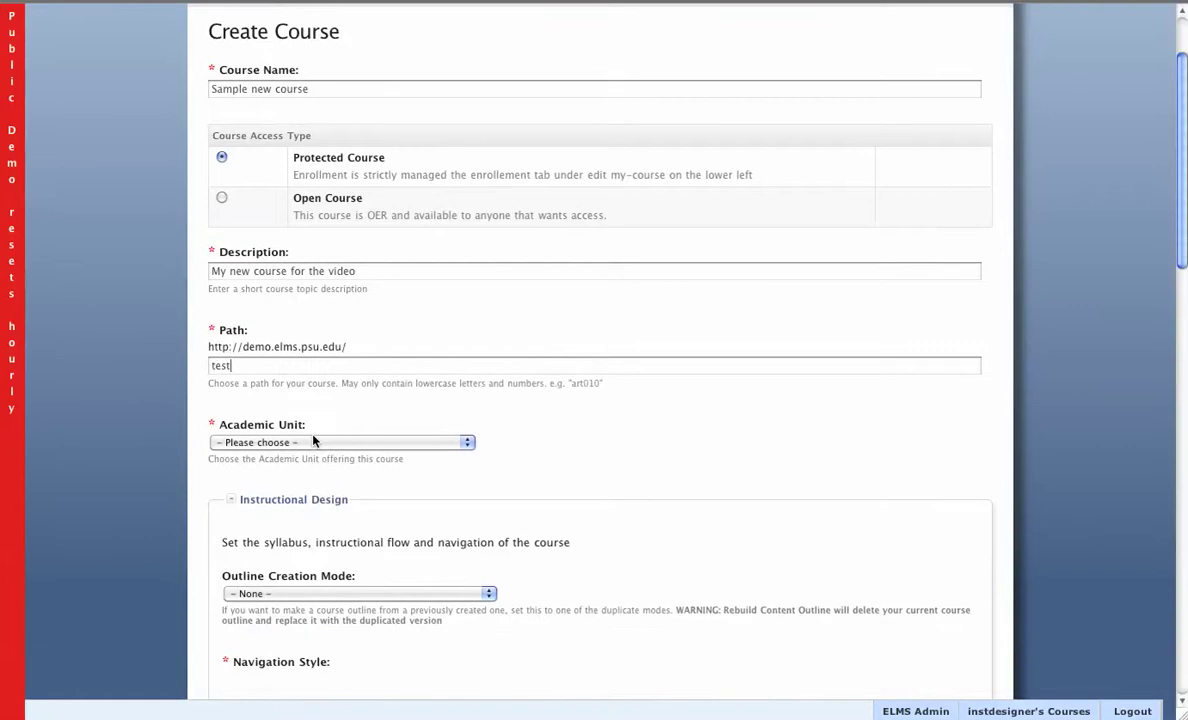
pyautogui.write('course')
pyautogui.scroll(-3, 263, 413)
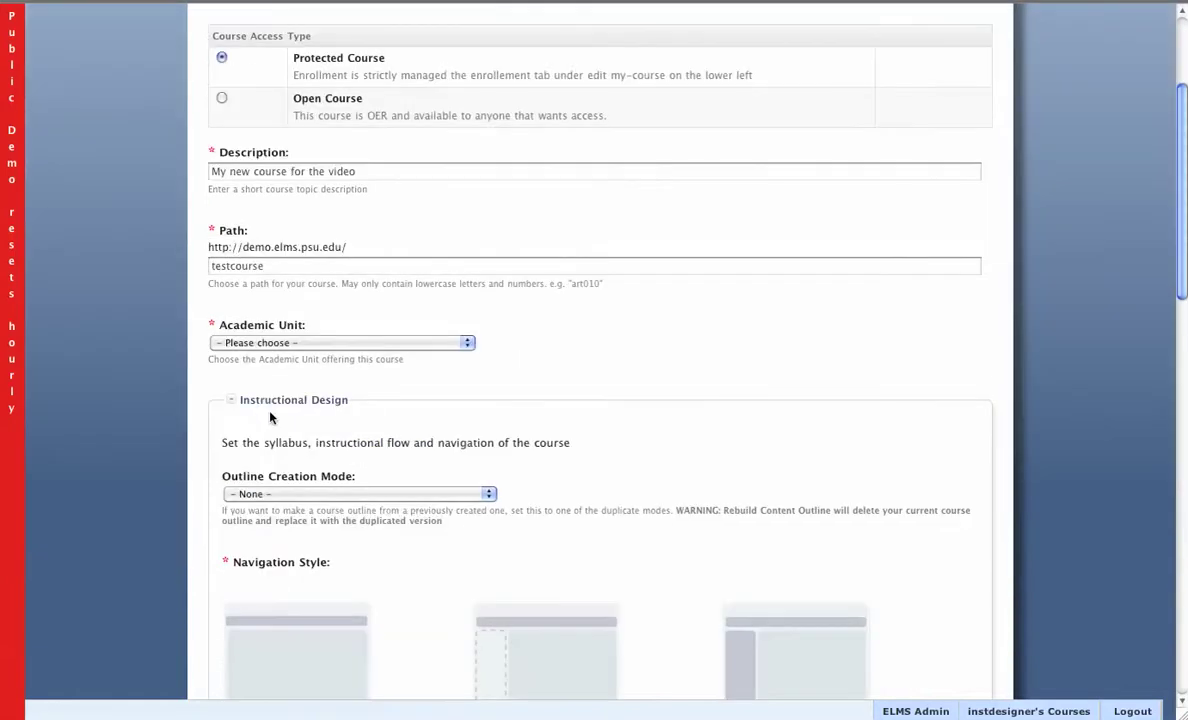
pyautogui.click(262, 342)
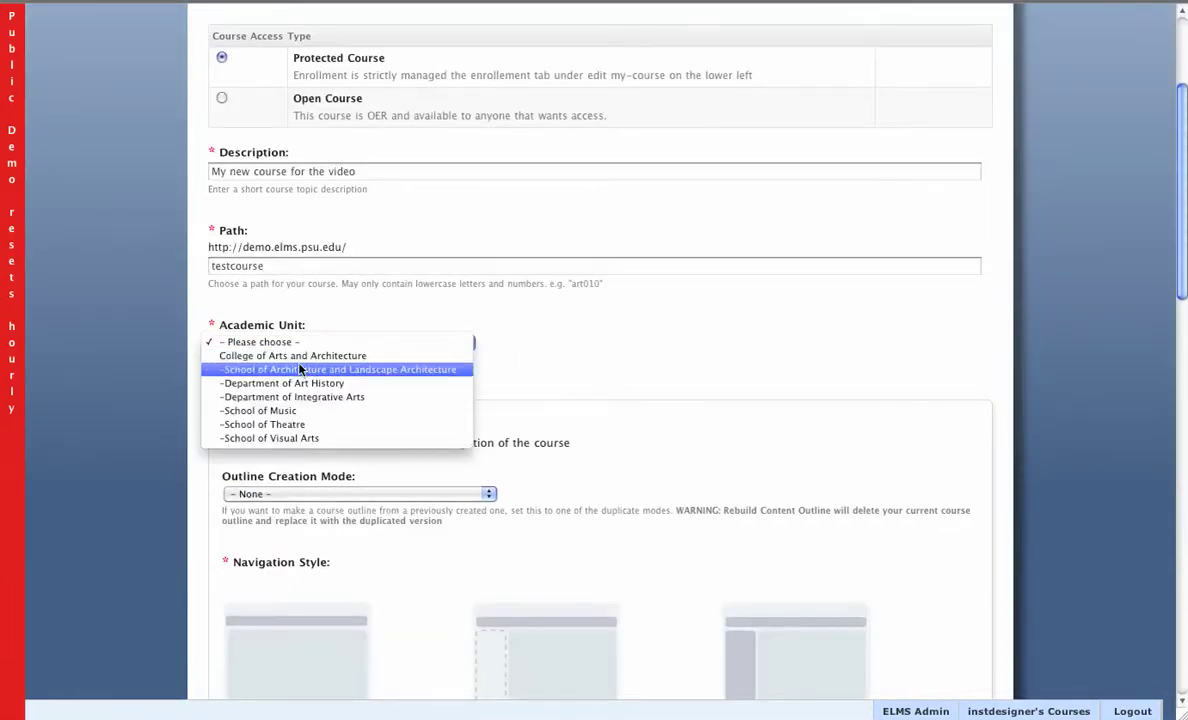
pyautogui.click(290, 356)
pyautogui.scroll(-3, 177, 353)
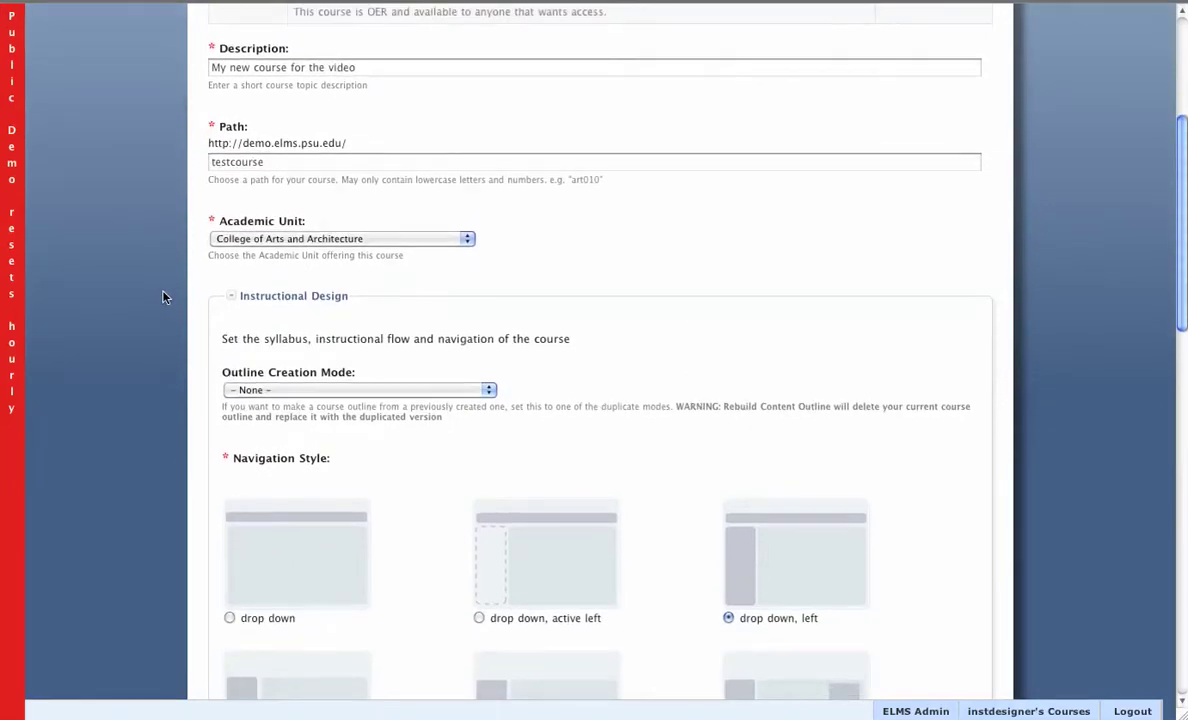
# - Create the outline by copying Default – Basic Unit with Lesson along with its content
pyautogui.scroll(-2, 170, 278)
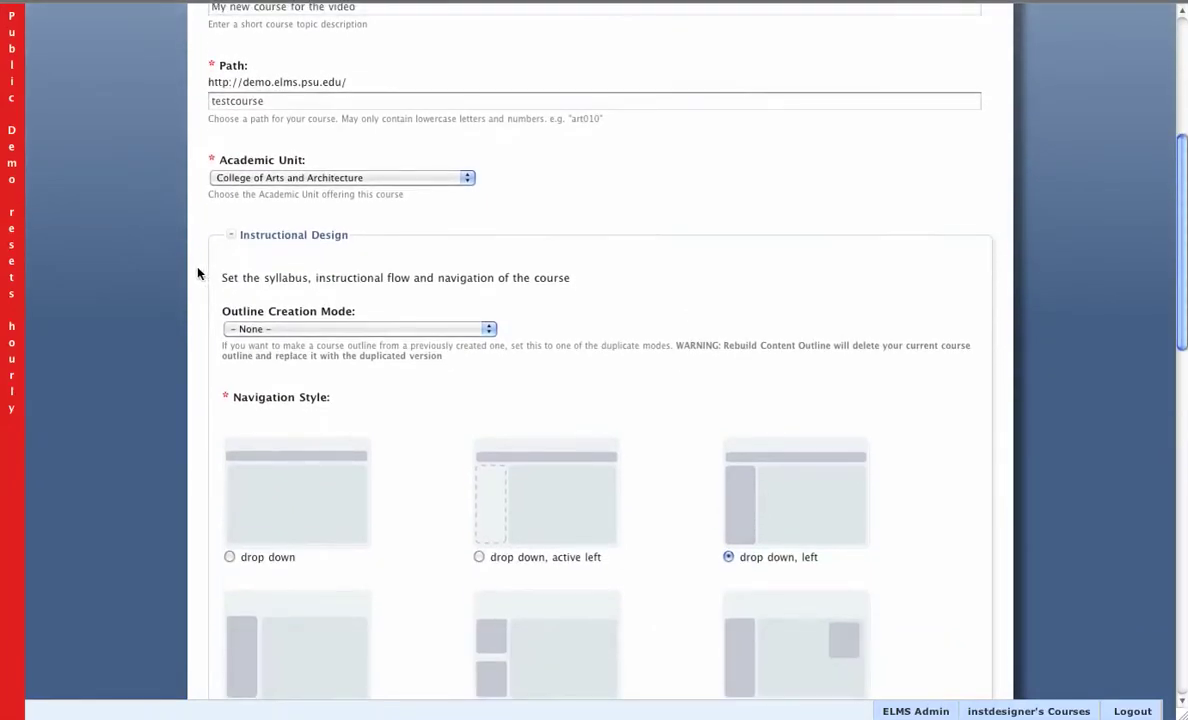
pyautogui.scroll(-5, 193, 278)
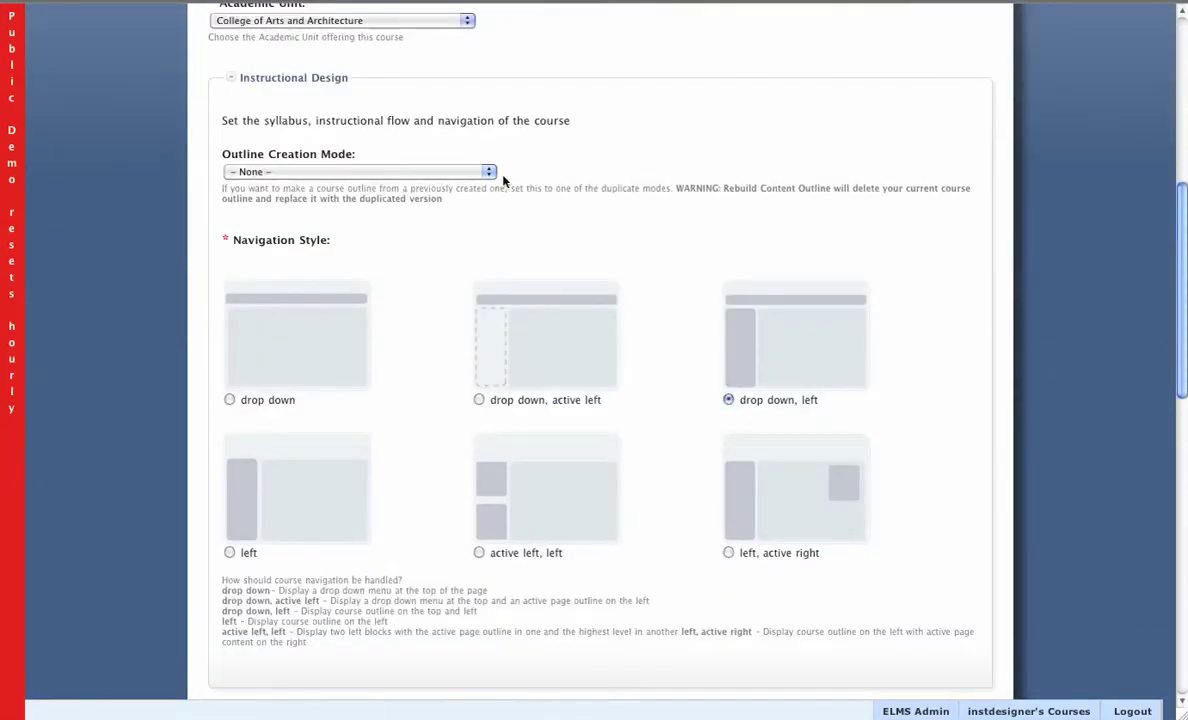
pyautogui.click(397, 175)
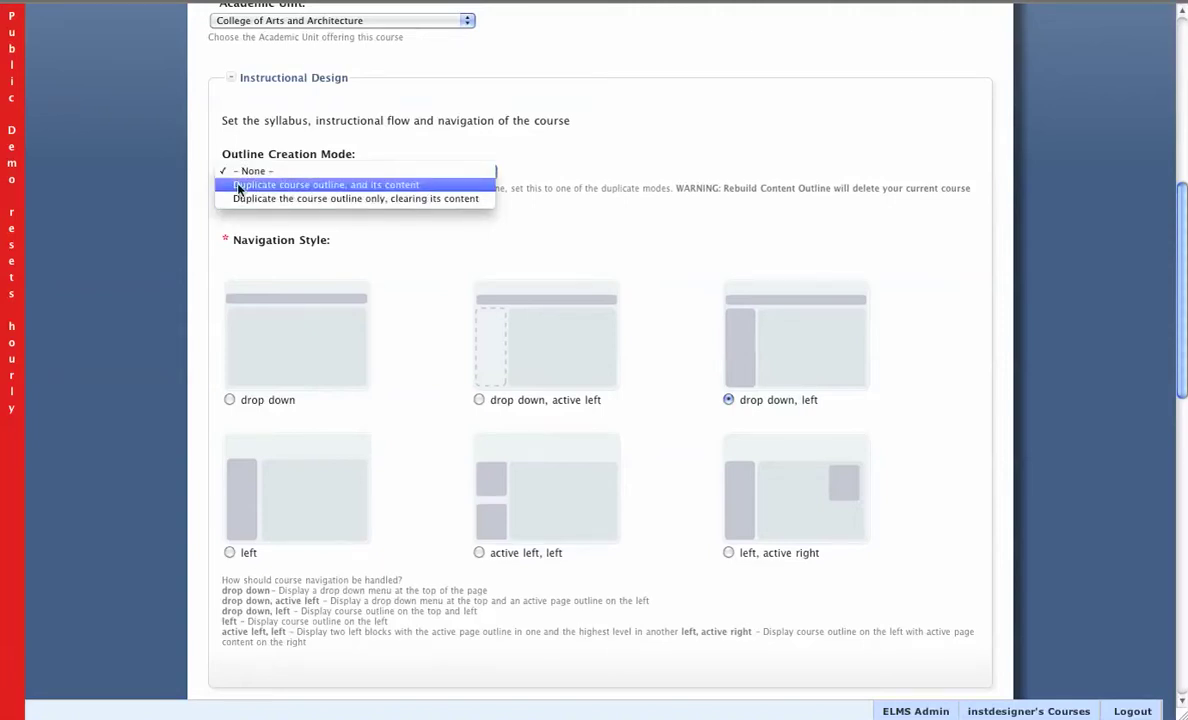
pyautogui.click(411, 186)
pyautogui.click(328, 260)
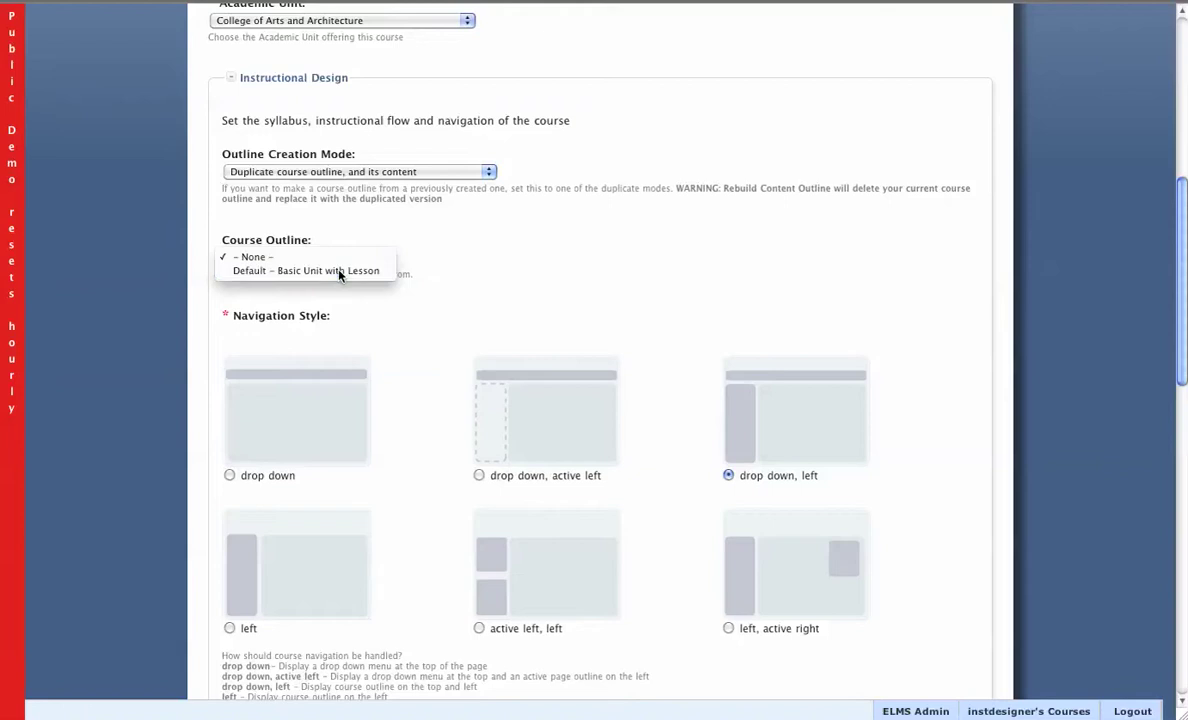
pyautogui.click(339, 271)
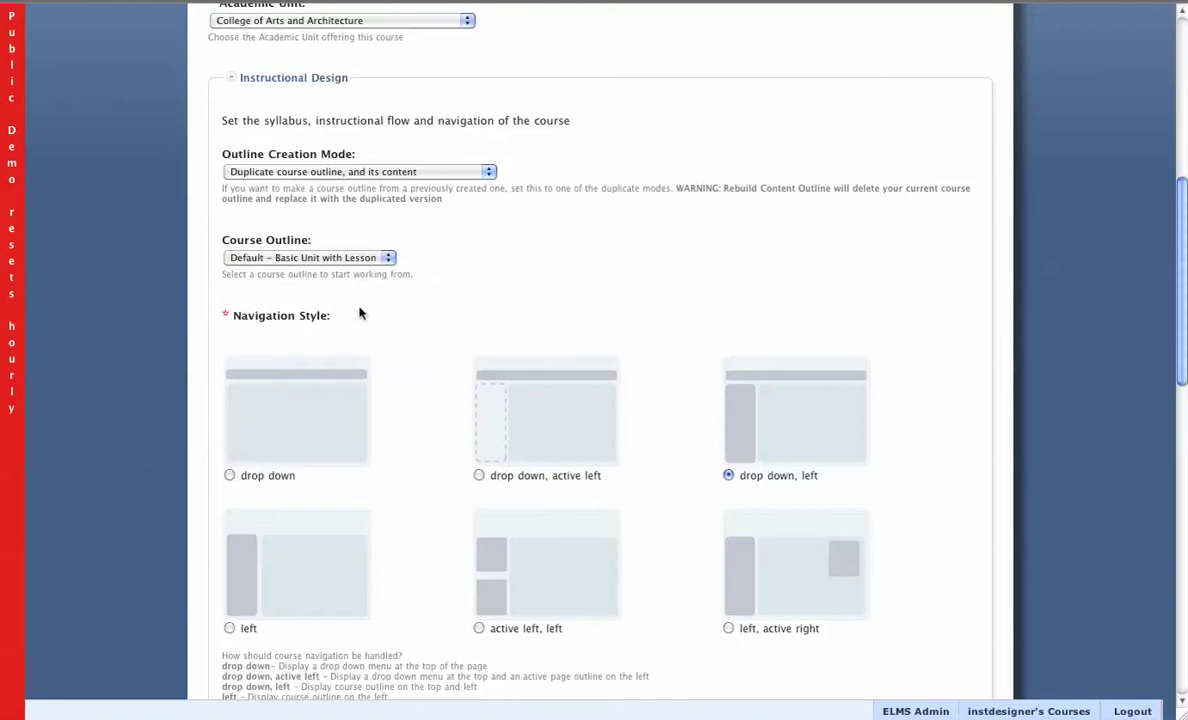
# - Set the navigation style to 'left' so the outline shows only on the left
pyautogui.scroll(-3, 470, 200)
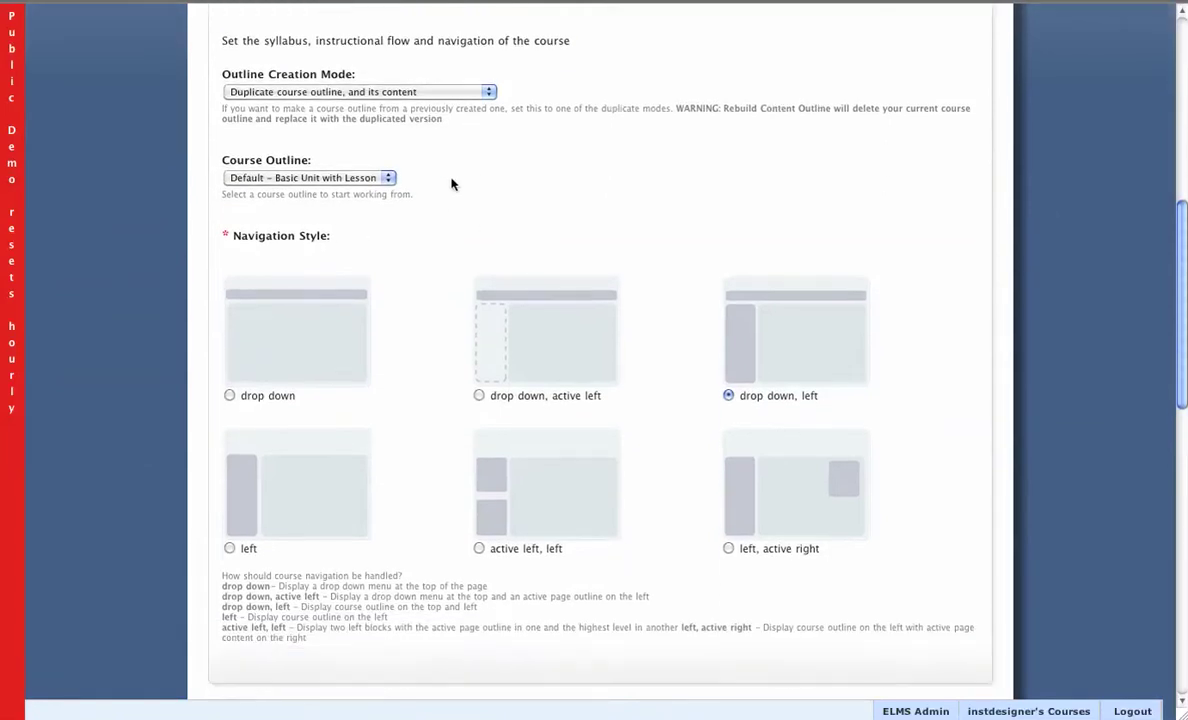
pyautogui.scroll(-1, 446, 187)
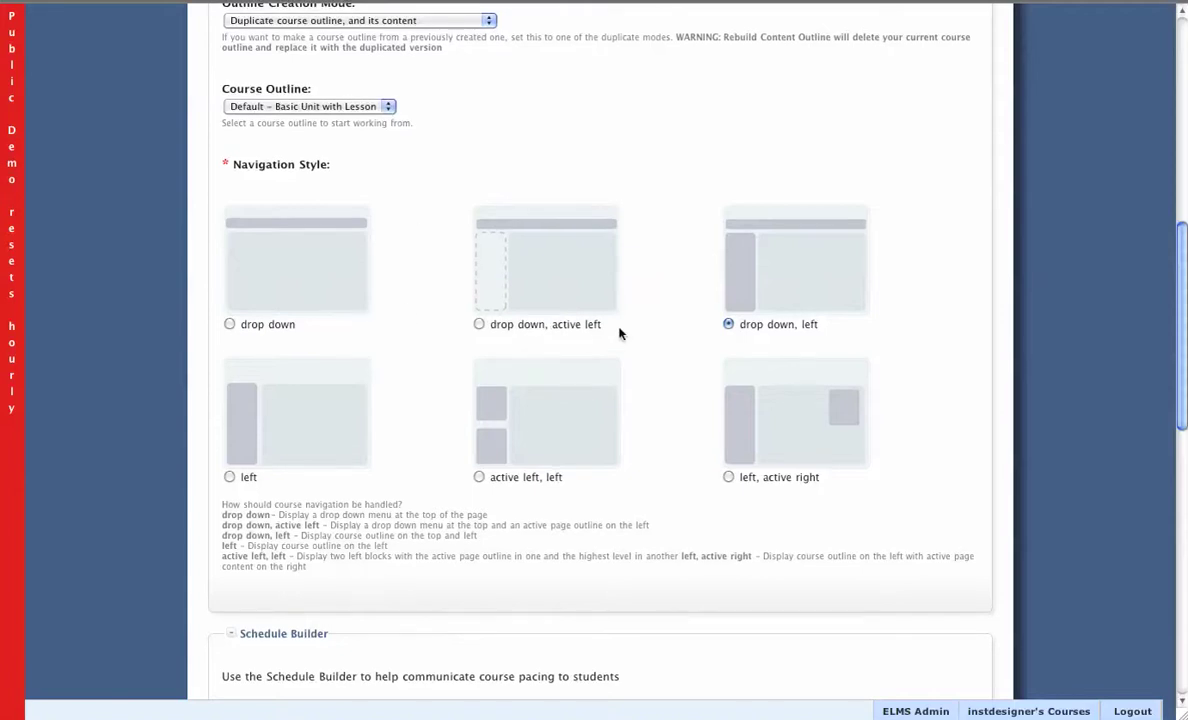
pyautogui.click(229, 478)
pyautogui.scroll(-5, 176, 321)
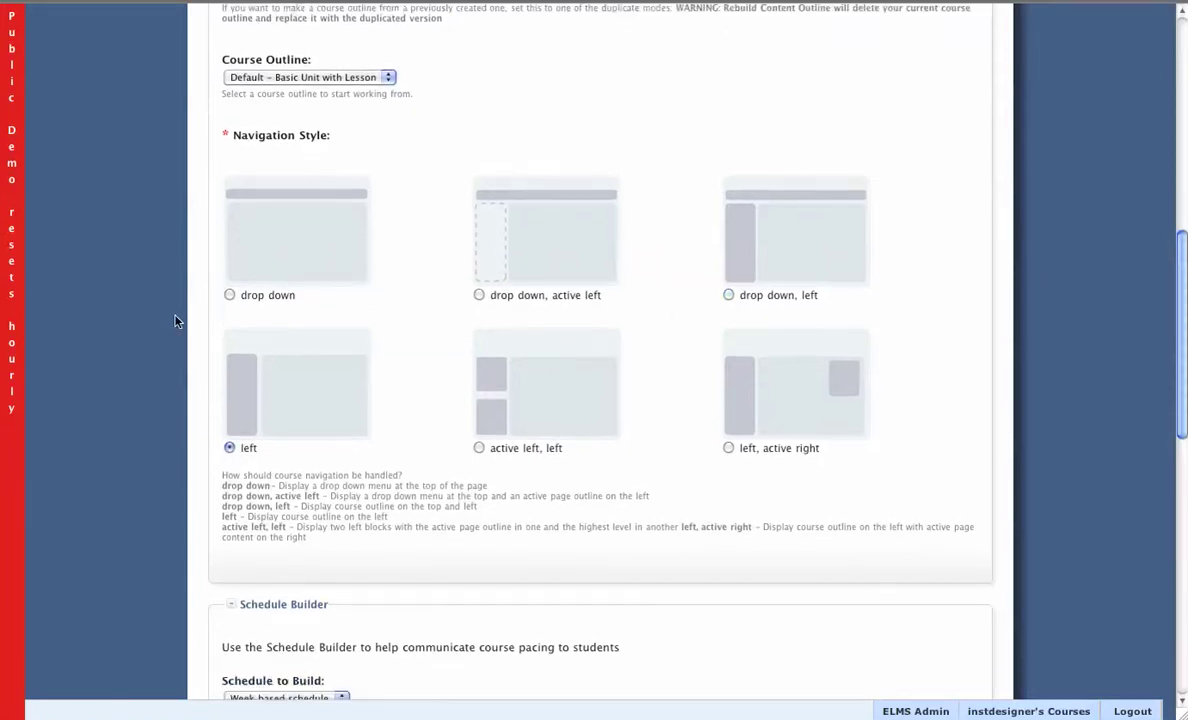
pyautogui.scroll(-1, 174, 321)
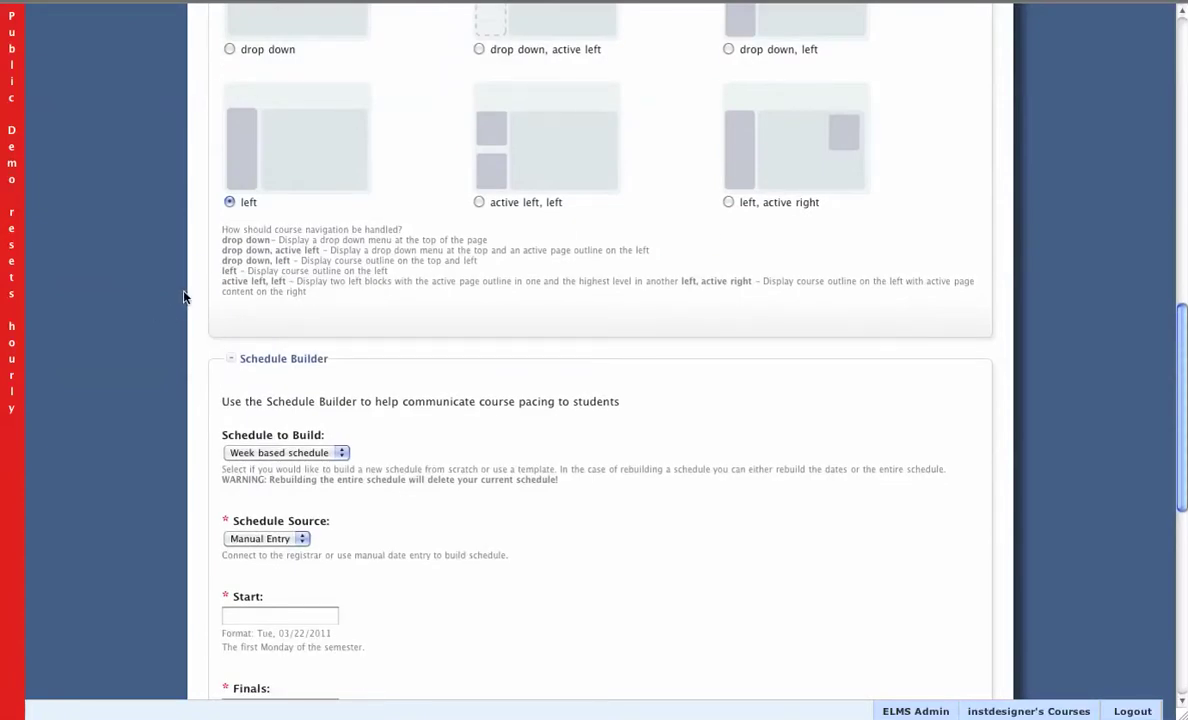
pyautogui.scroll(-4, 183, 297)
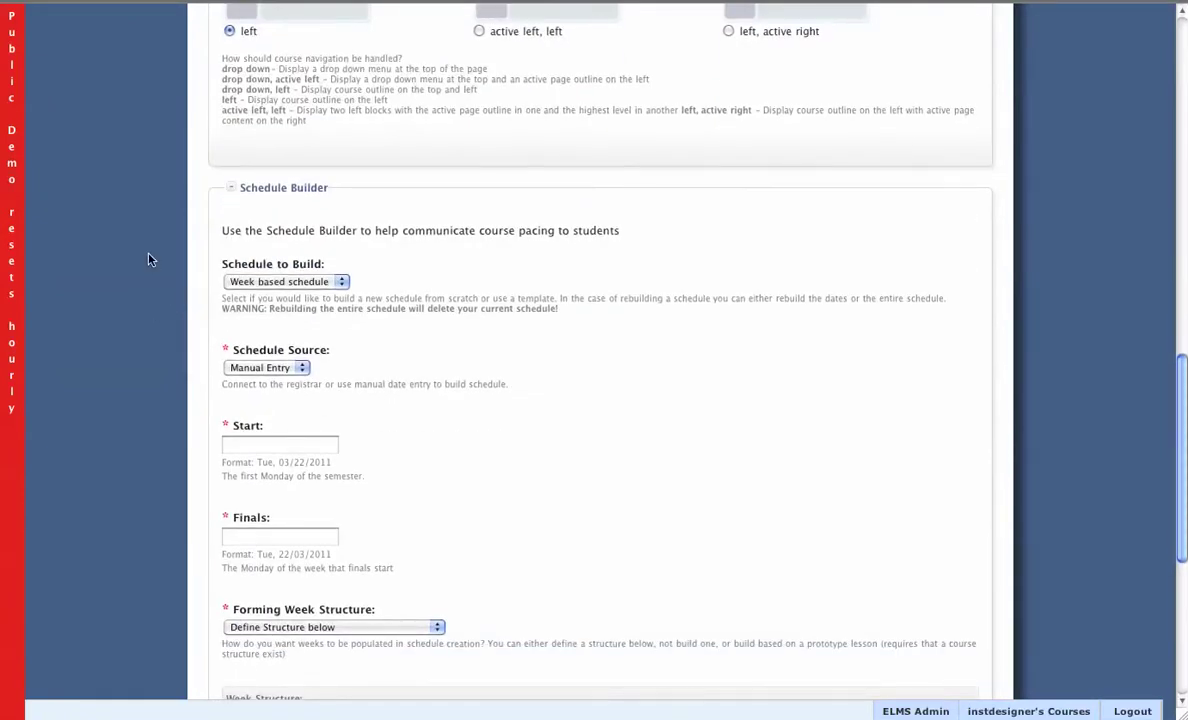
# - Keep a week-based schedule with Manual Entry as its source
pyautogui.scroll(-1, 330, 262)
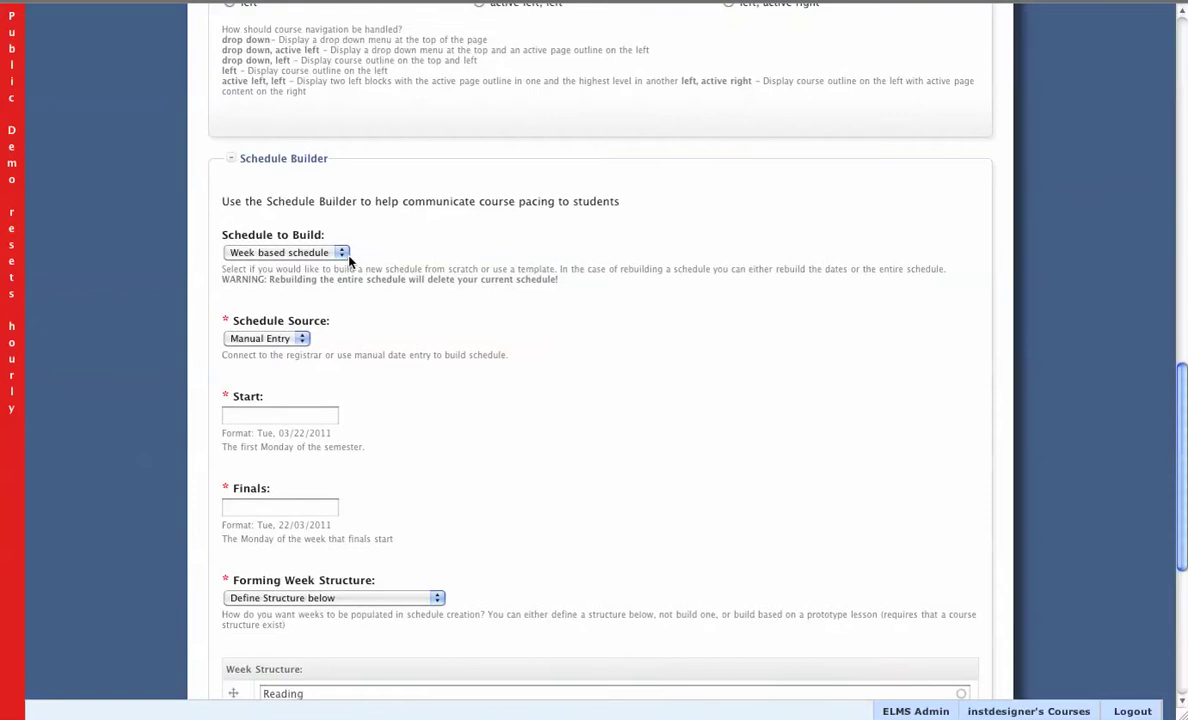
pyautogui.click(343, 256)
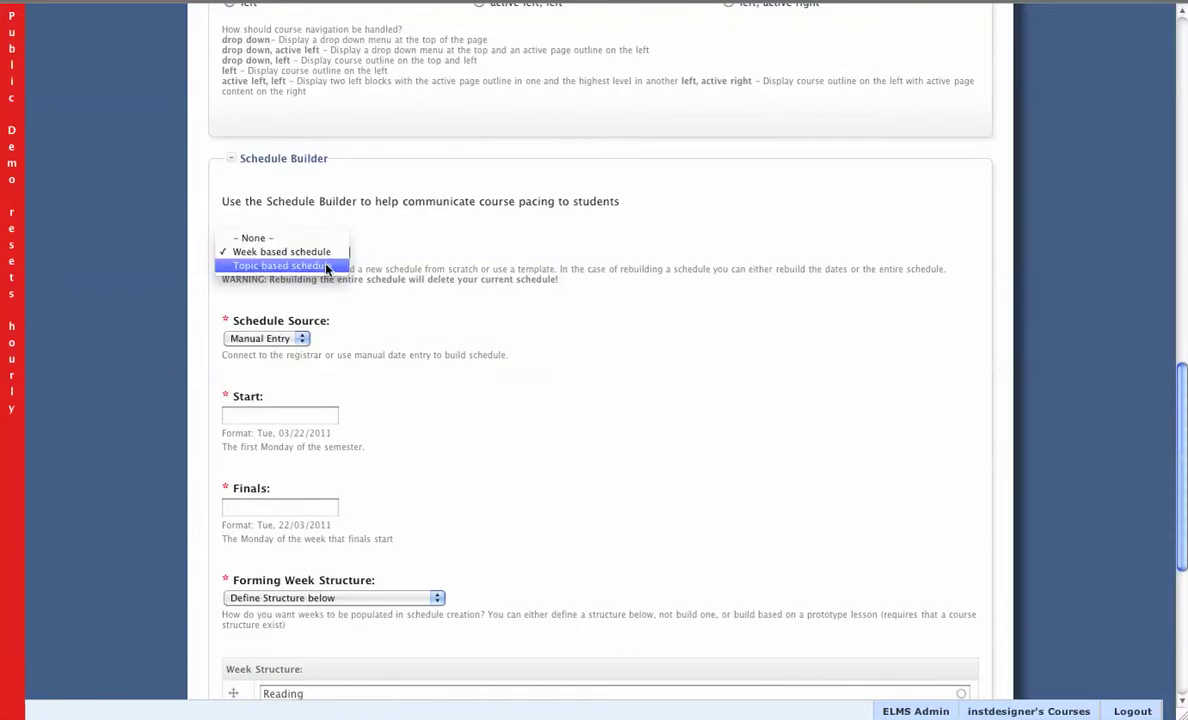
pyautogui.click(96, 268)
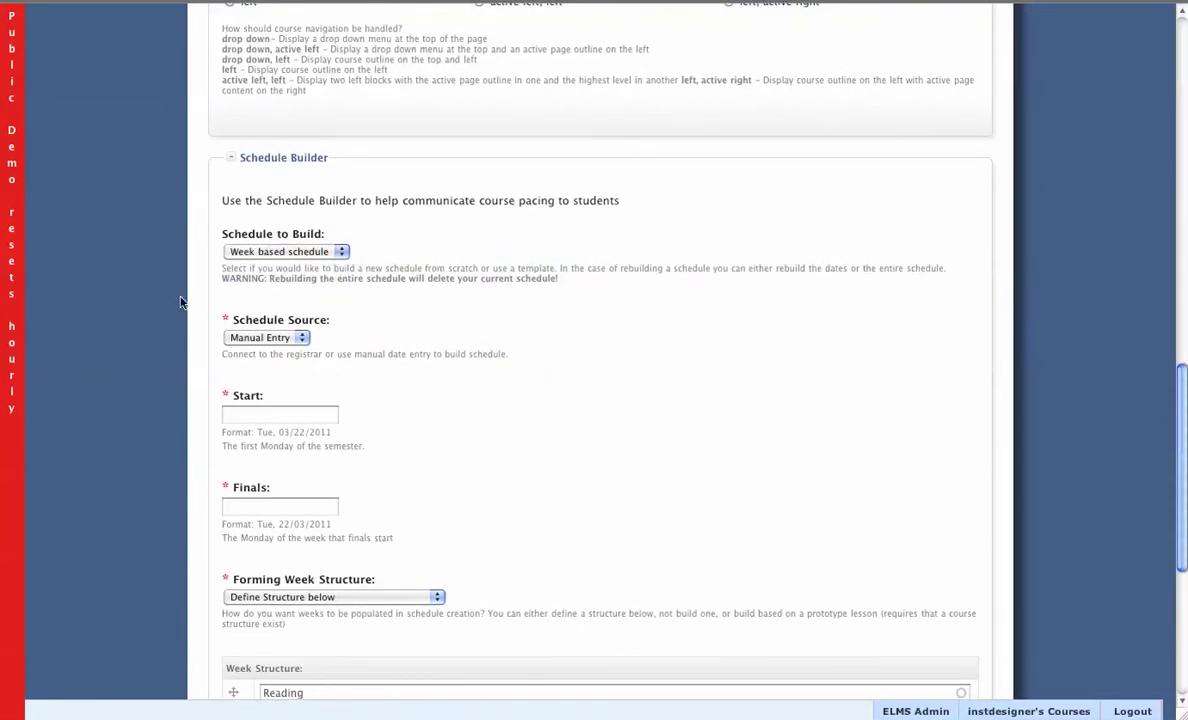
pyautogui.scroll(-2, 287, 307)
pyautogui.click(280, 266)
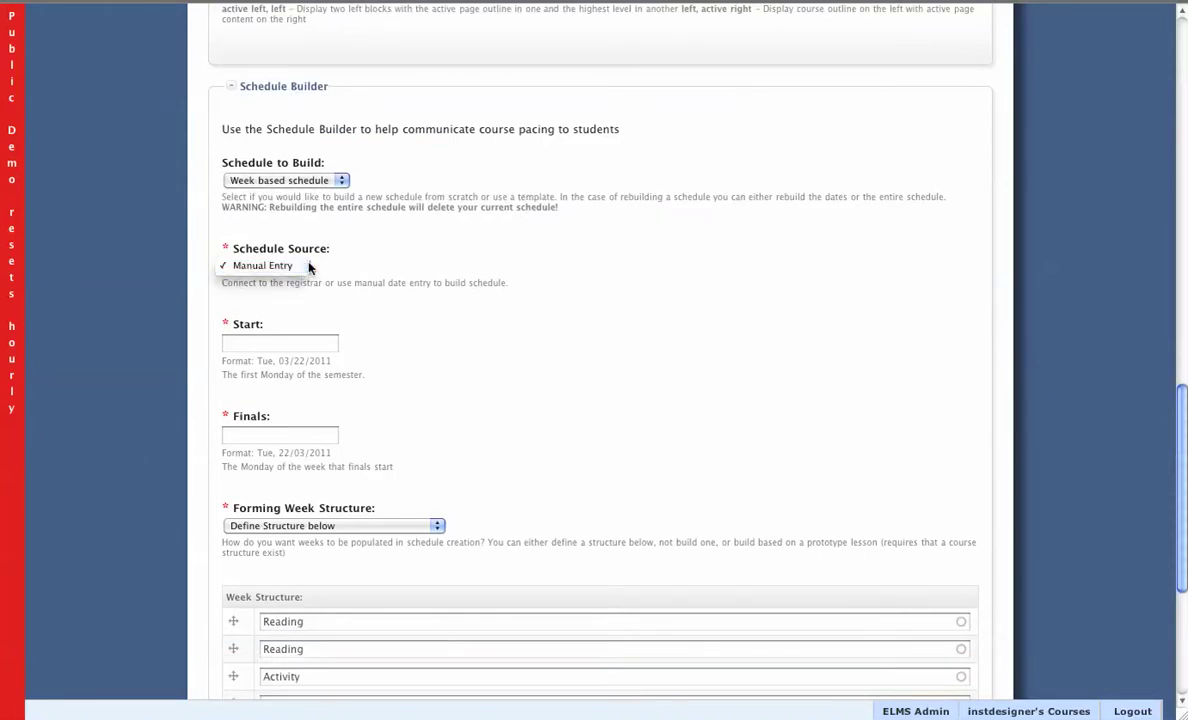
pyautogui.click(305, 266)
# - Set the semester start to Mon, 03/07/2011 and finals to Mon, 28/03/2011
pyautogui.click(272, 343)
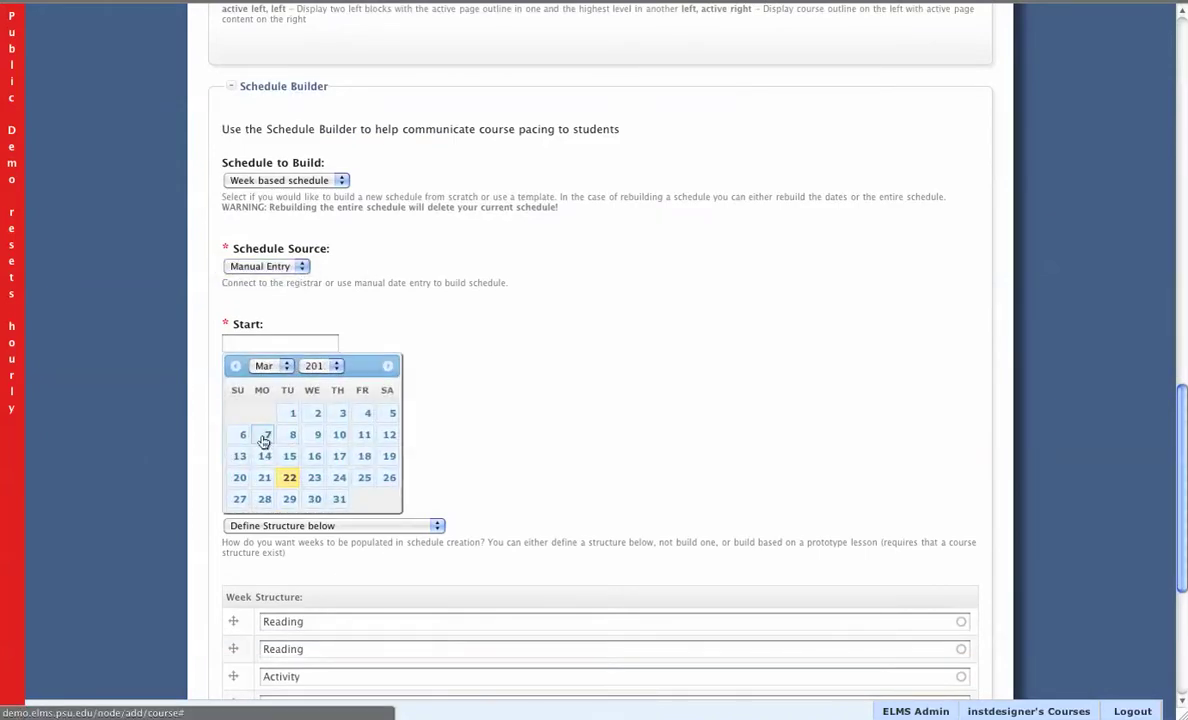
pyautogui.click(267, 438)
pyautogui.click(258, 434)
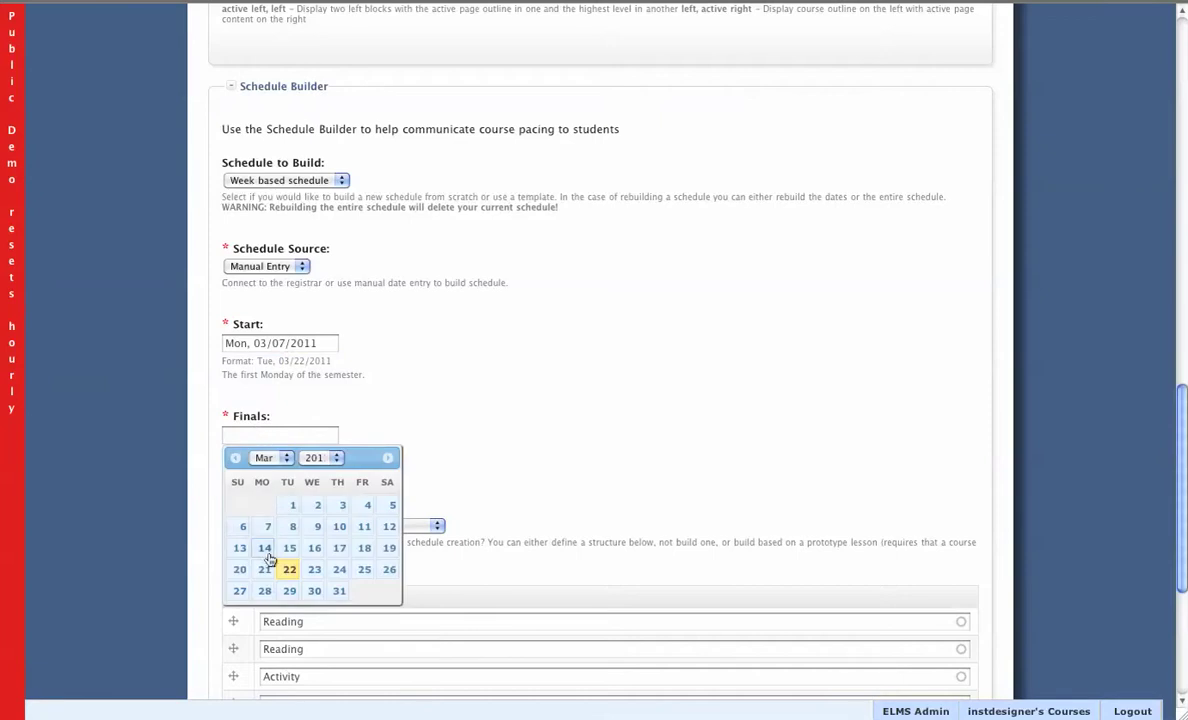
pyautogui.click(263, 592)
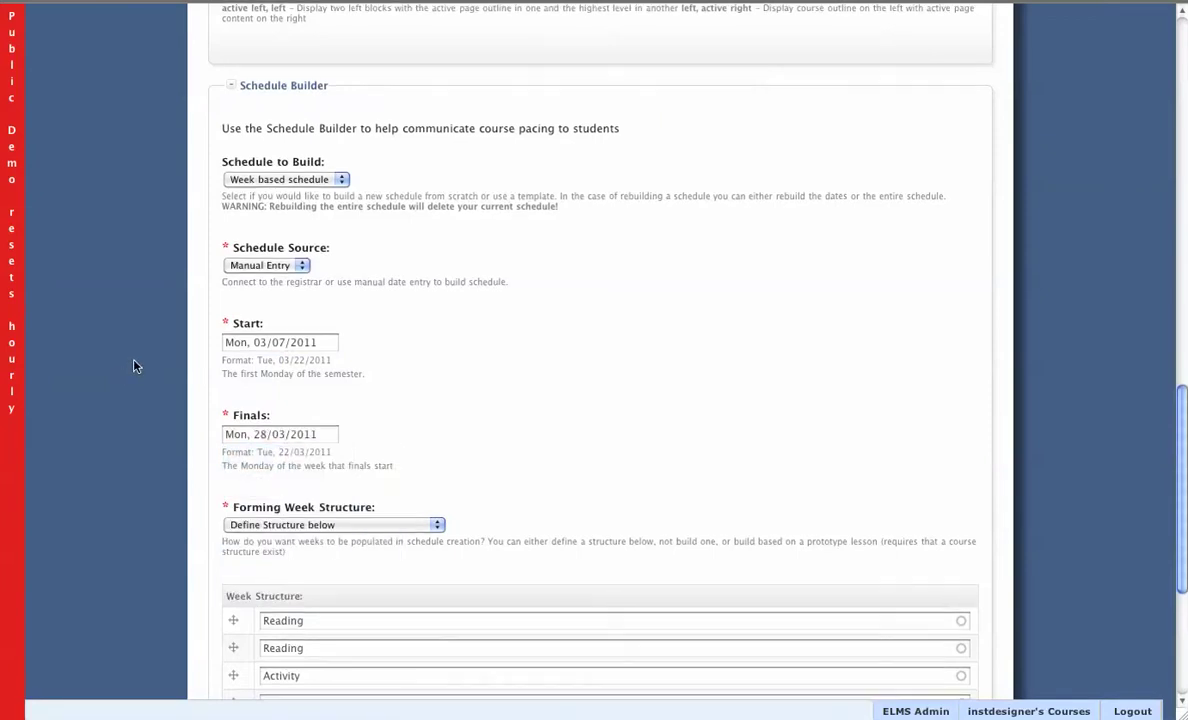
pyautogui.scroll(-2, 137, 366)
pyautogui.scroll(-1, 411, 278)
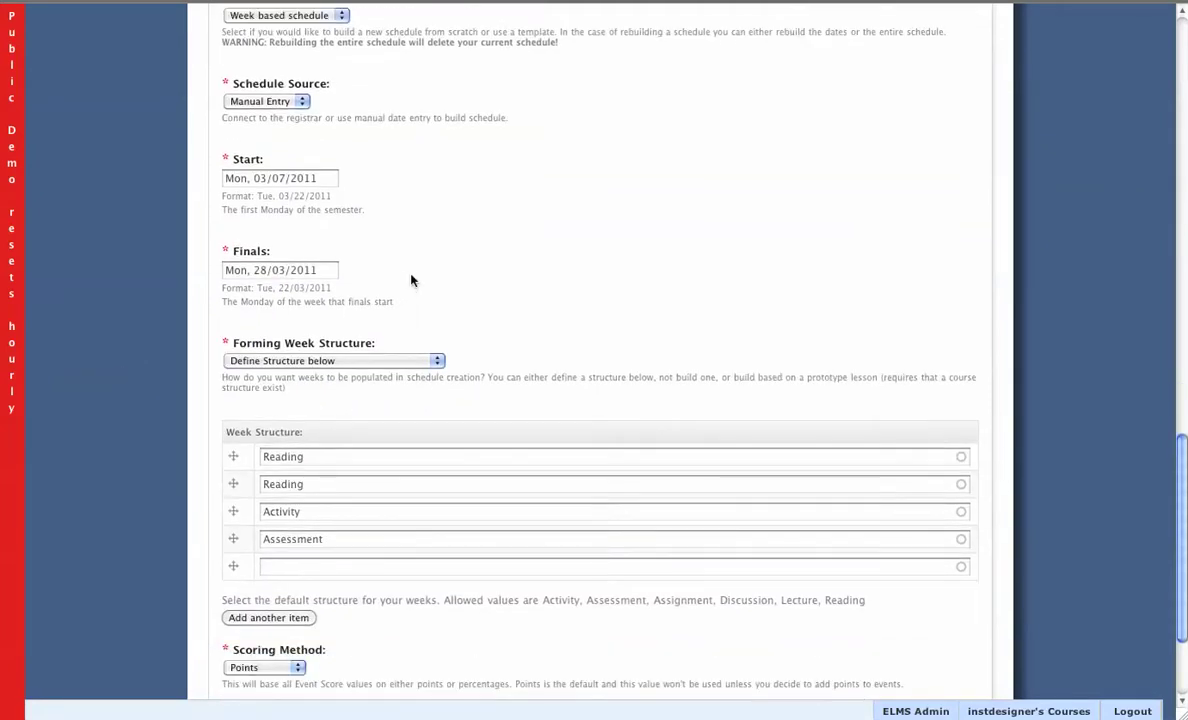
pyautogui.scroll(-1, 379, 265)
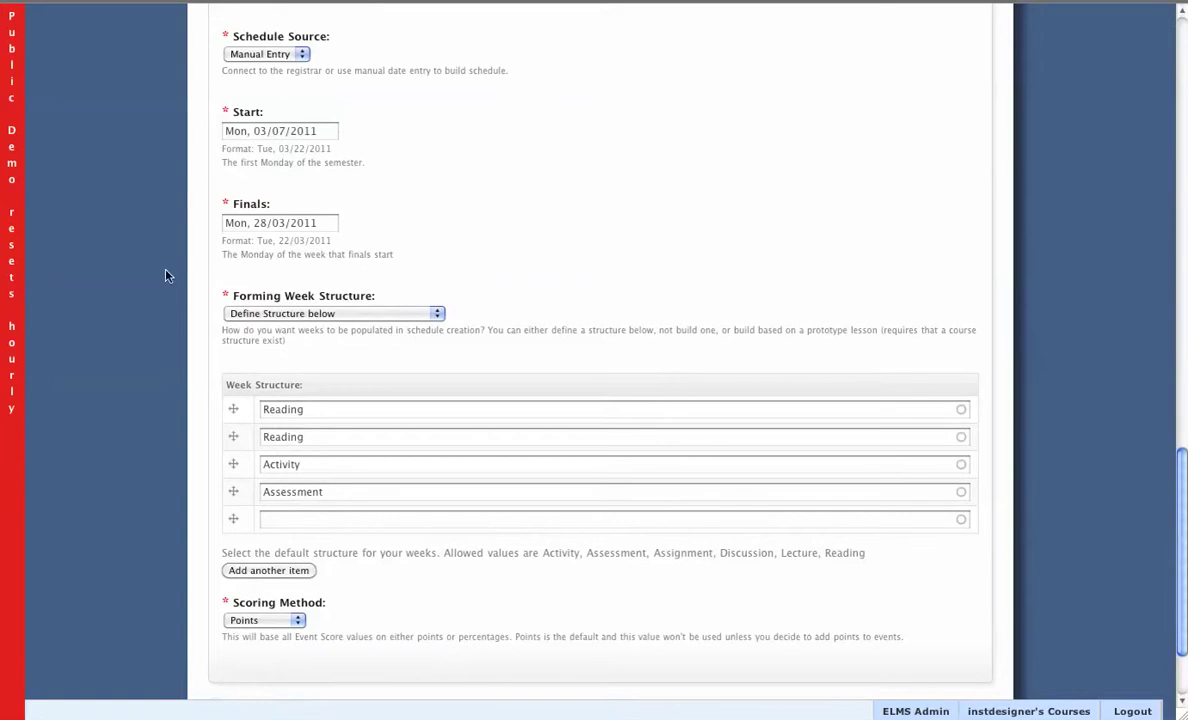
# - Define the week structure manually, replacing the first item Reading with Lecture
pyautogui.click(378, 314)
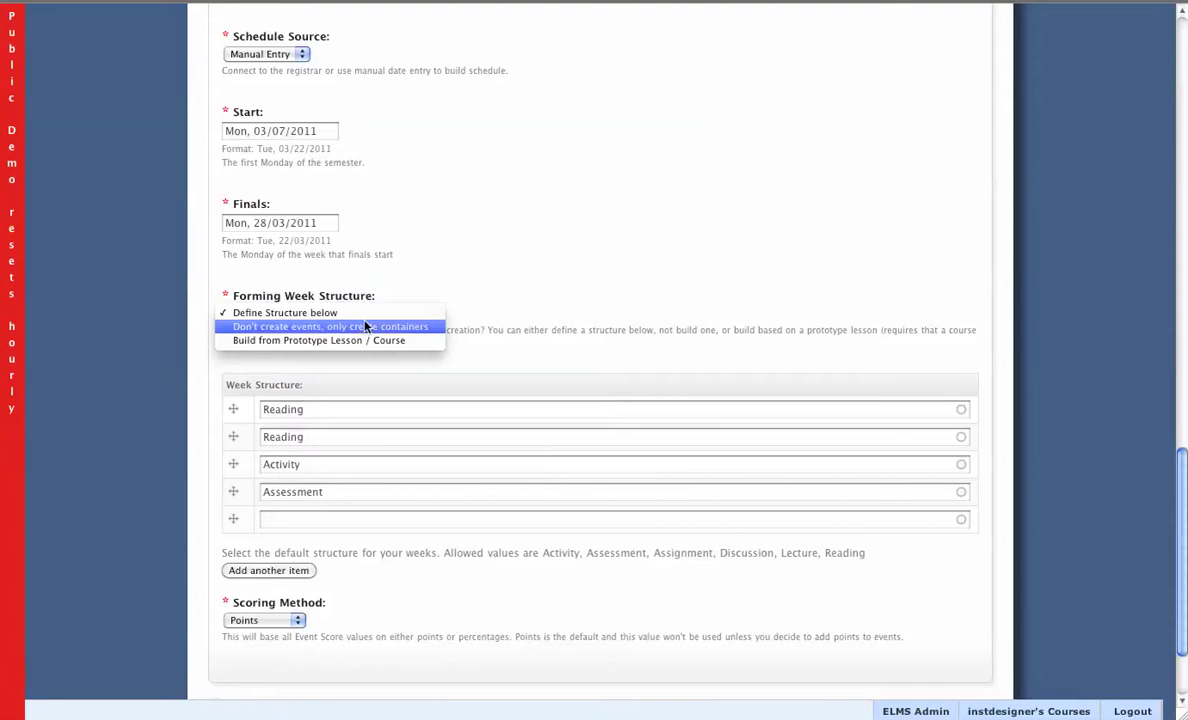
pyautogui.click(90, 314)
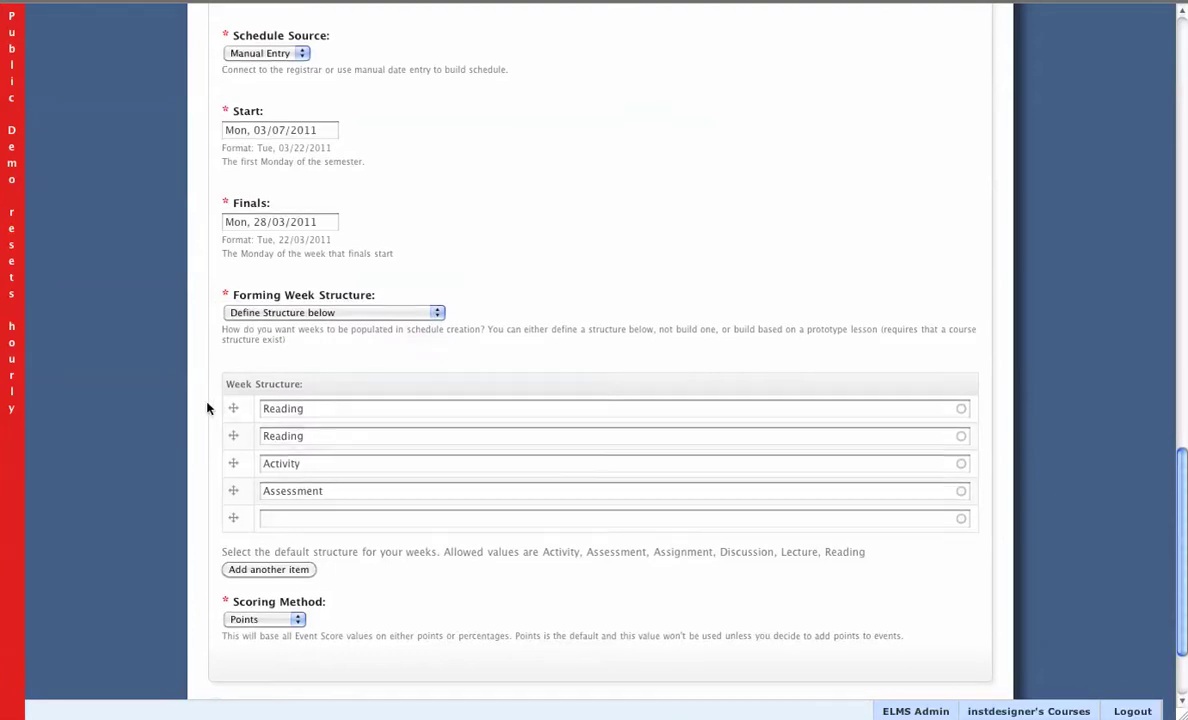
pyautogui.scroll(-3, 313, 443)
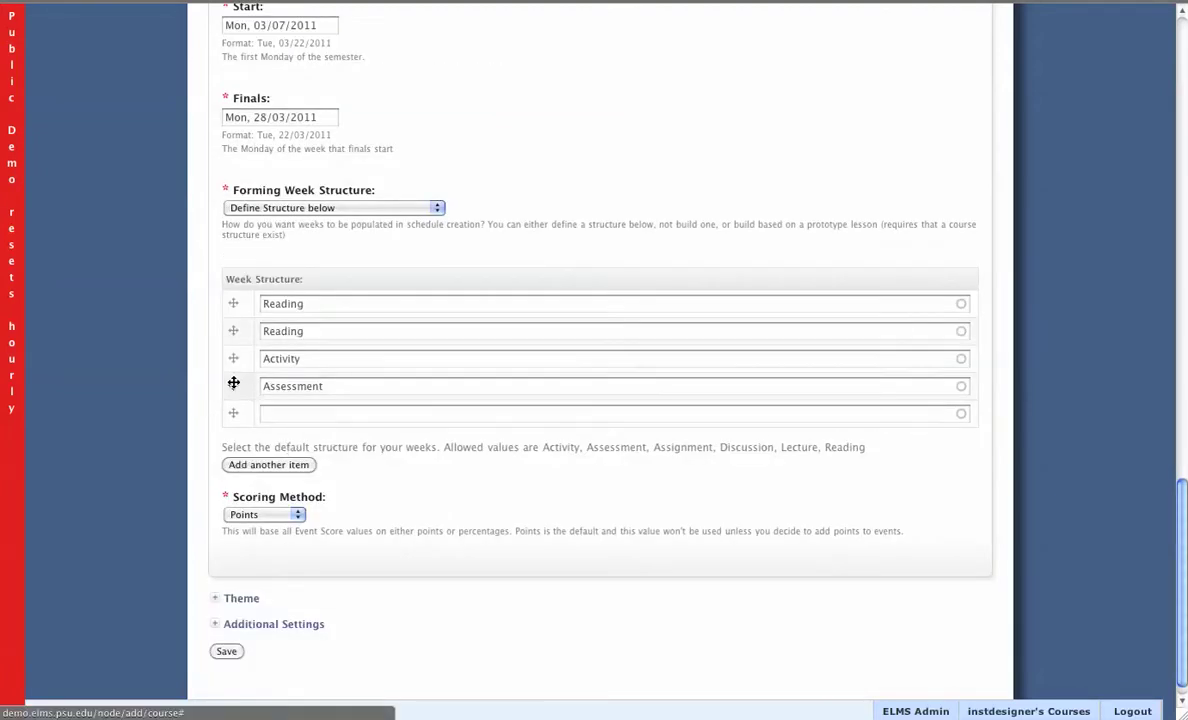
pyautogui.doubleClick(300, 305)
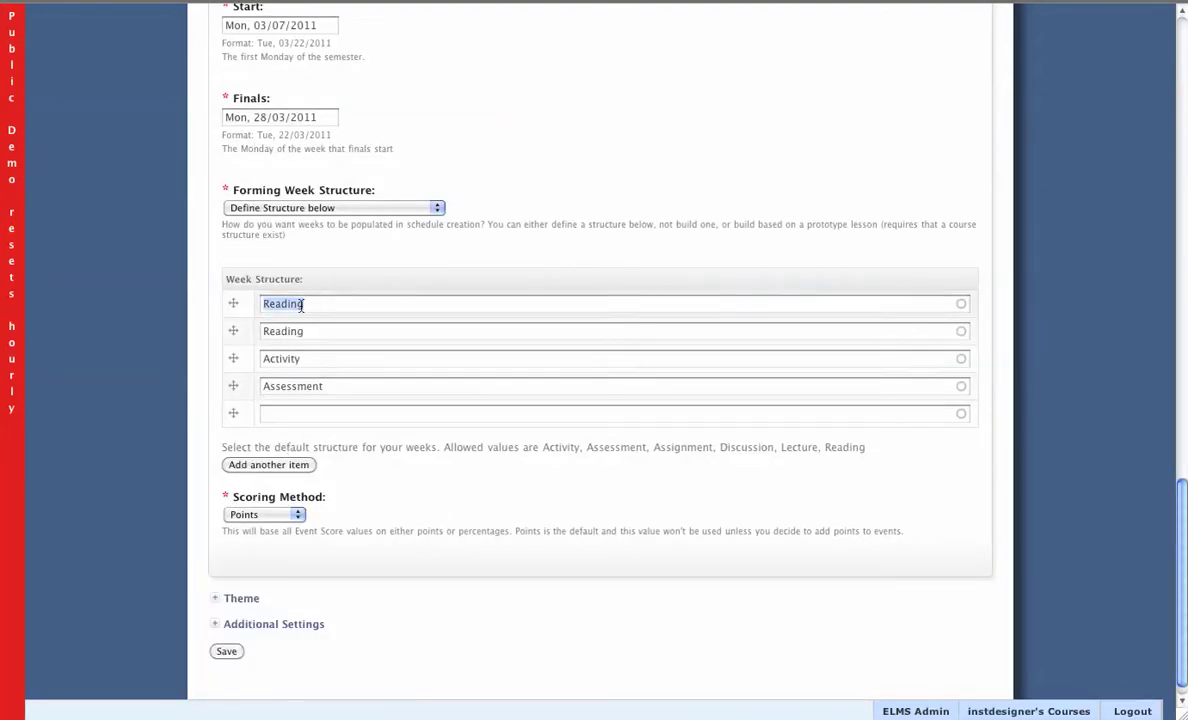
pyautogui.write('Lecture')
pyautogui.click(300, 322)
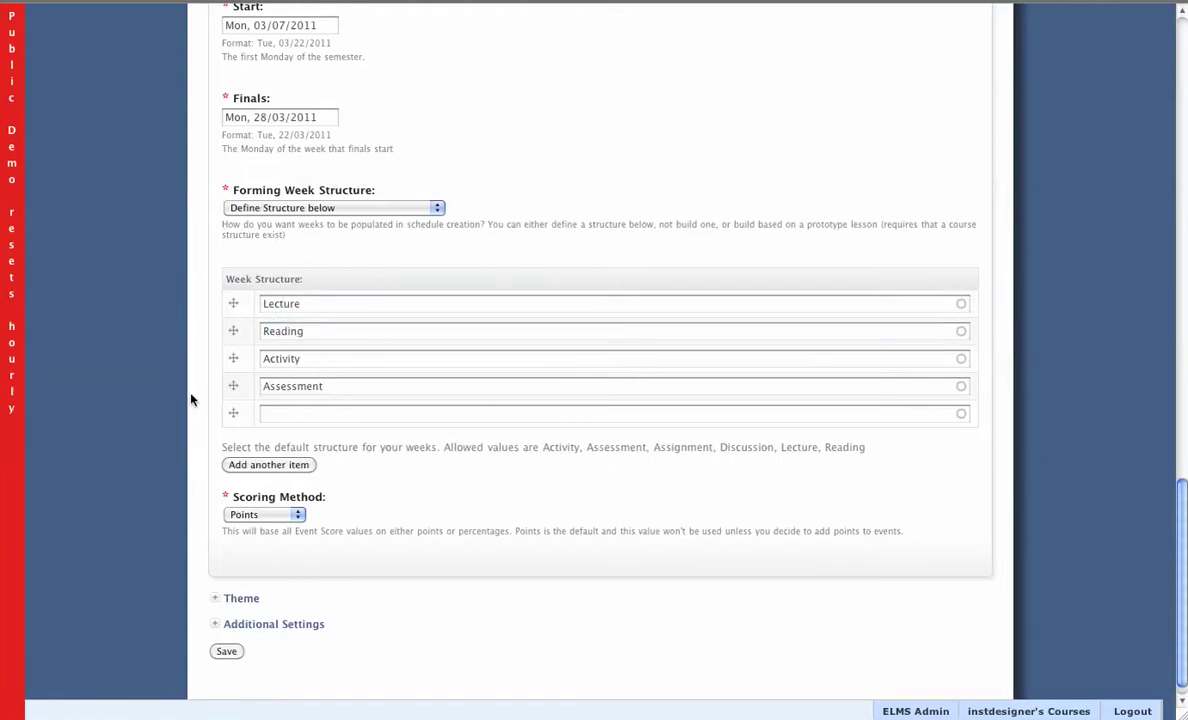
pyautogui.scroll(-1, 230, 440)
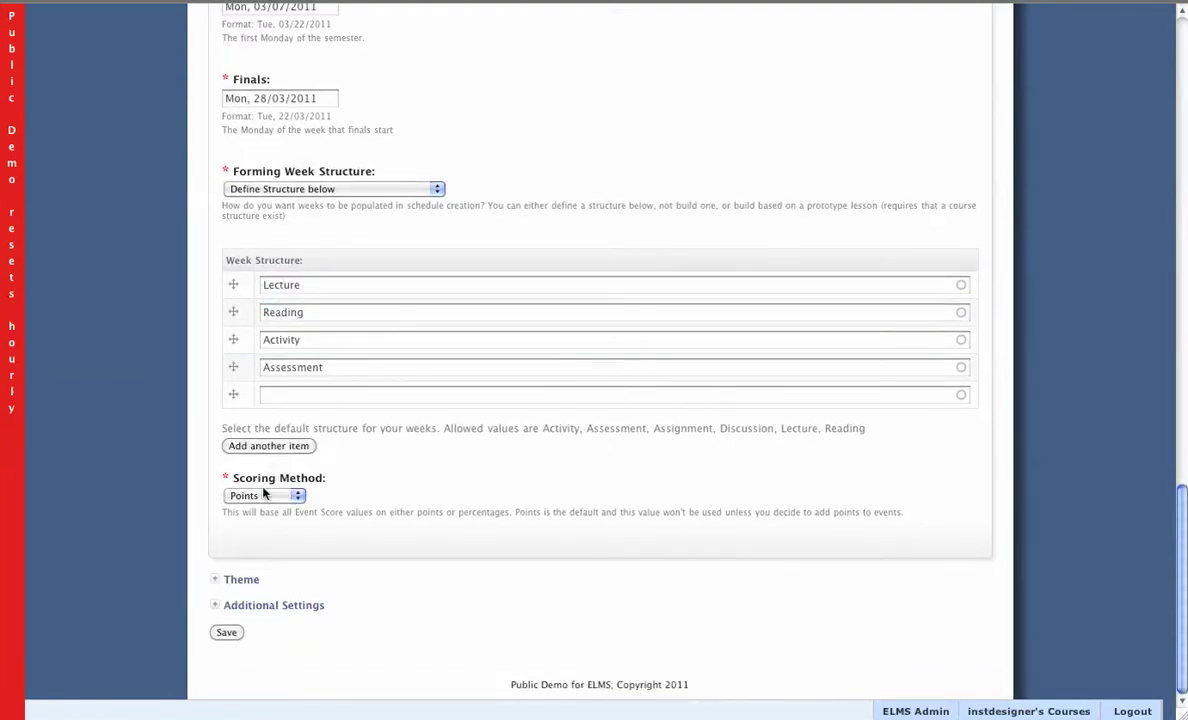
pyautogui.click(241, 579)
# - In Additional Settings, leave commenting off and keep print and PDF versions allowed
pyautogui.click(266, 608)
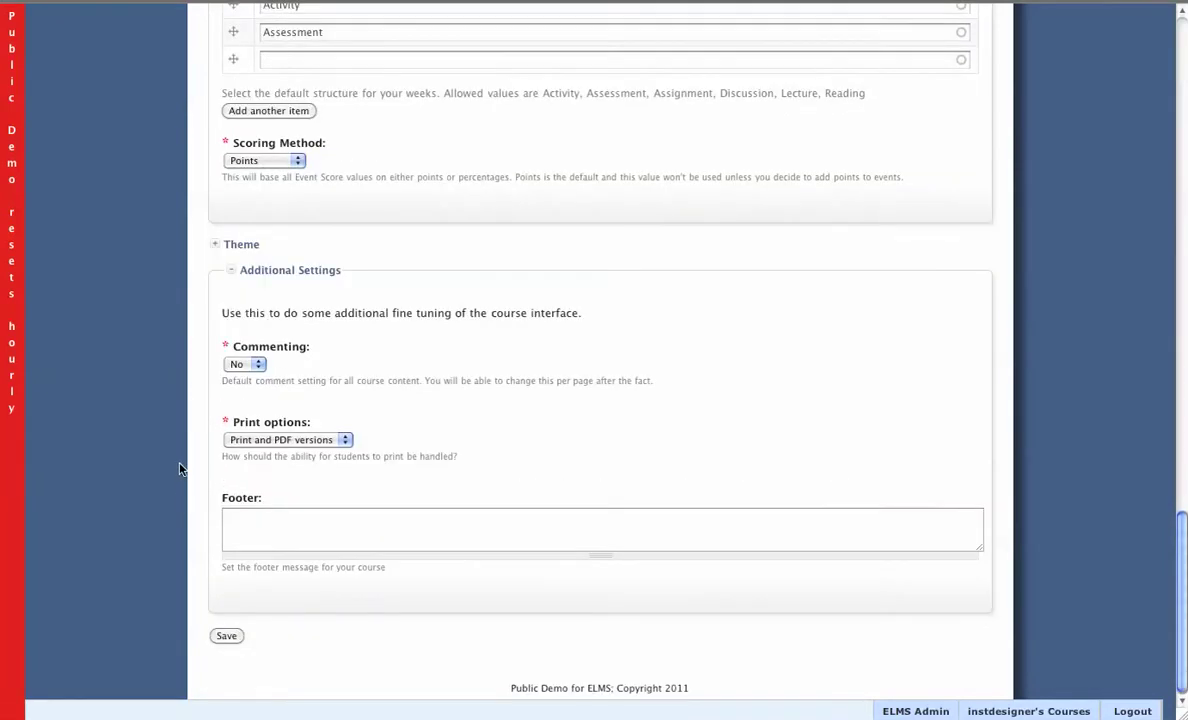
pyautogui.click(256, 364)
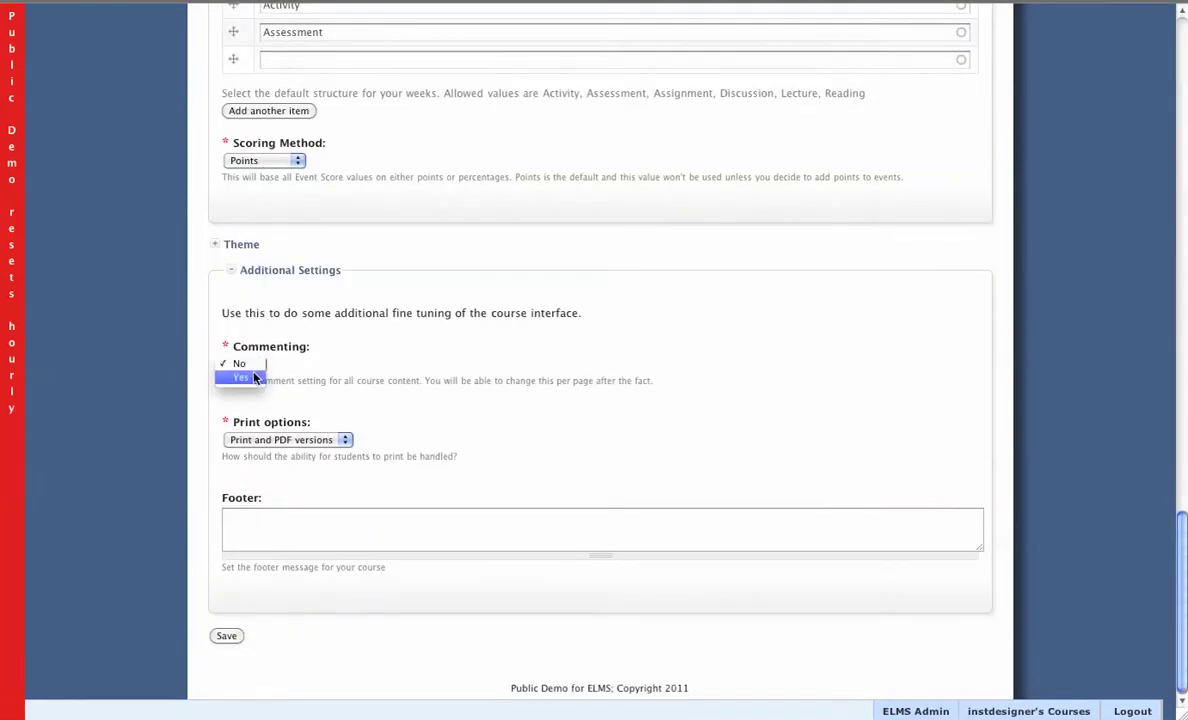
pyautogui.click(114, 352)
pyautogui.scroll(-1, 223, 352)
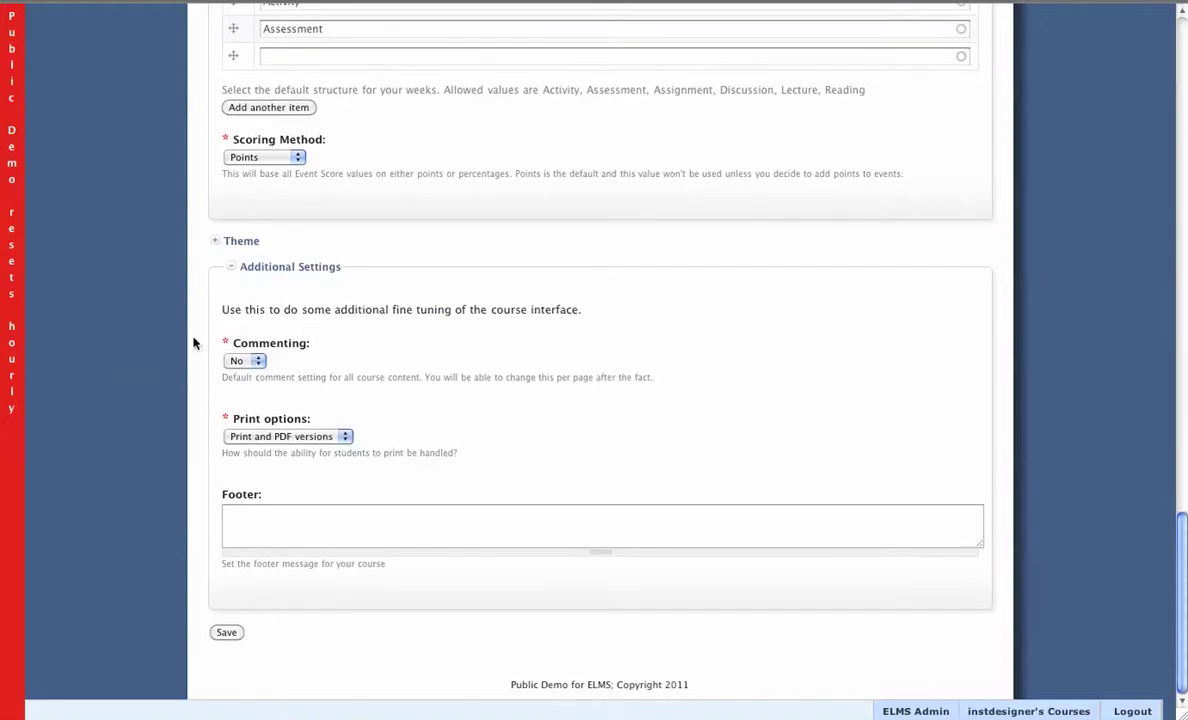
pyautogui.click(245, 360)
pyautogui.click(138, 347)
pyautogui.click(336, 437)
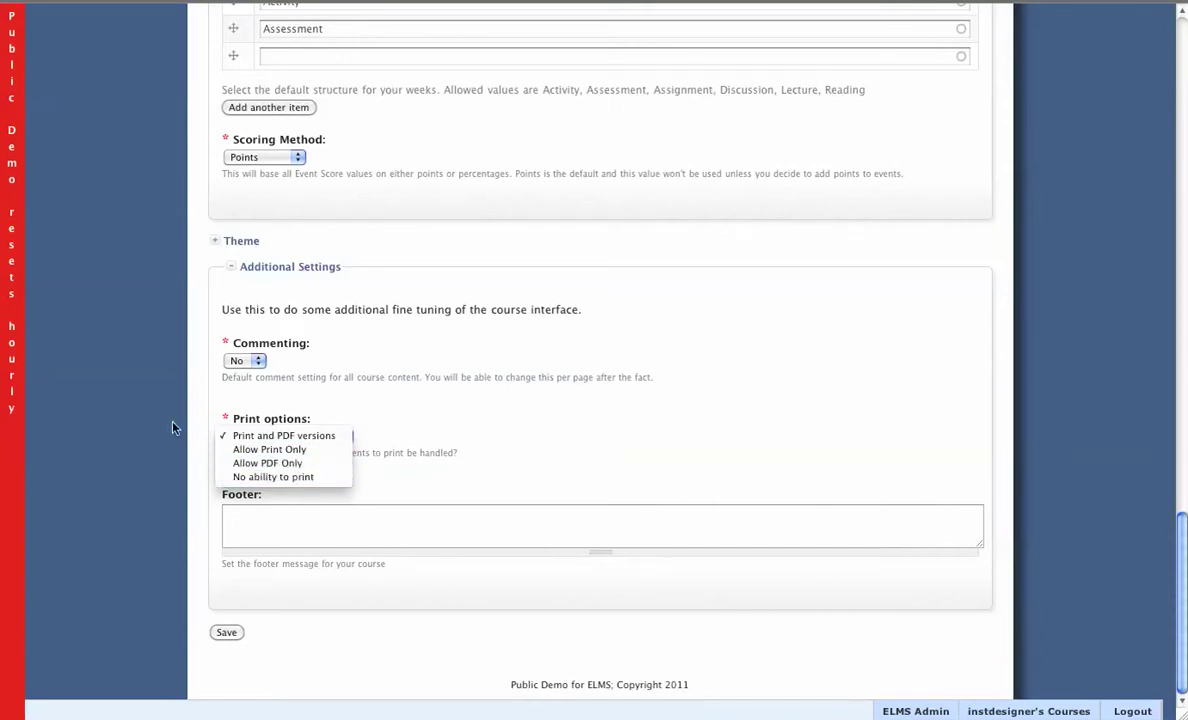
pyautogui.click(157, 454)
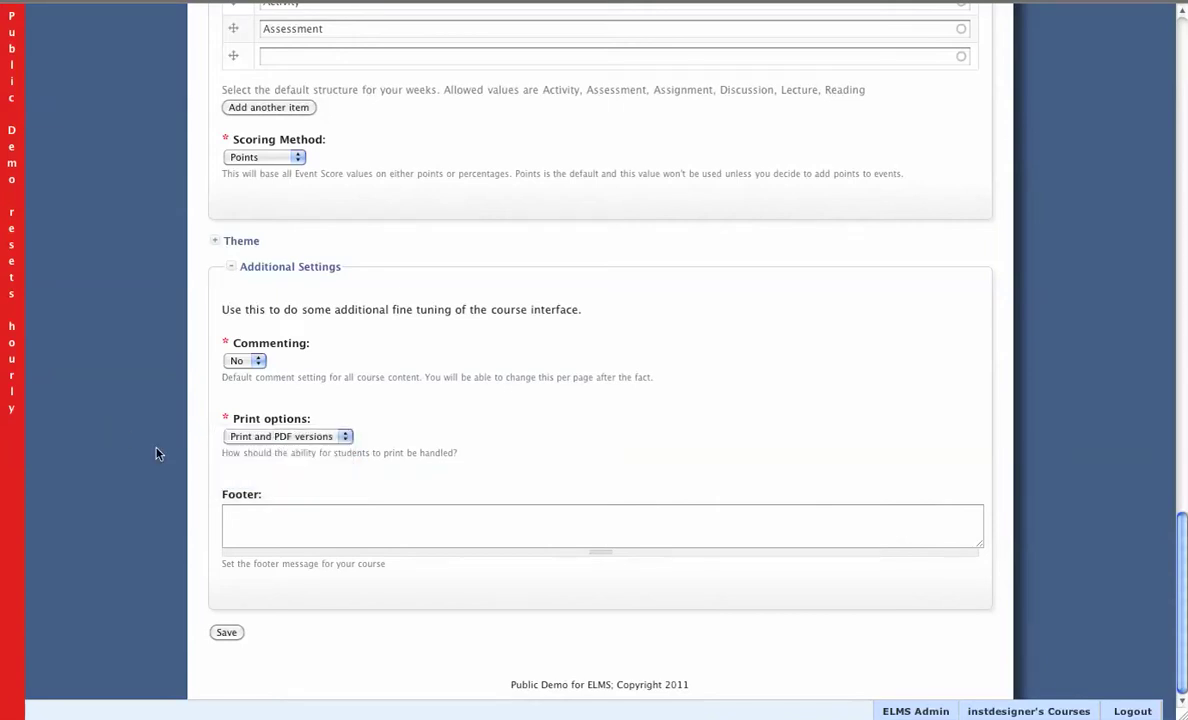
# - Enter the footer 'My new footer 2011' and save the new course
pyautogui.click(345, 526)
pyautogui.write('My new footer 2011')
pyautogui.click(226, 632)
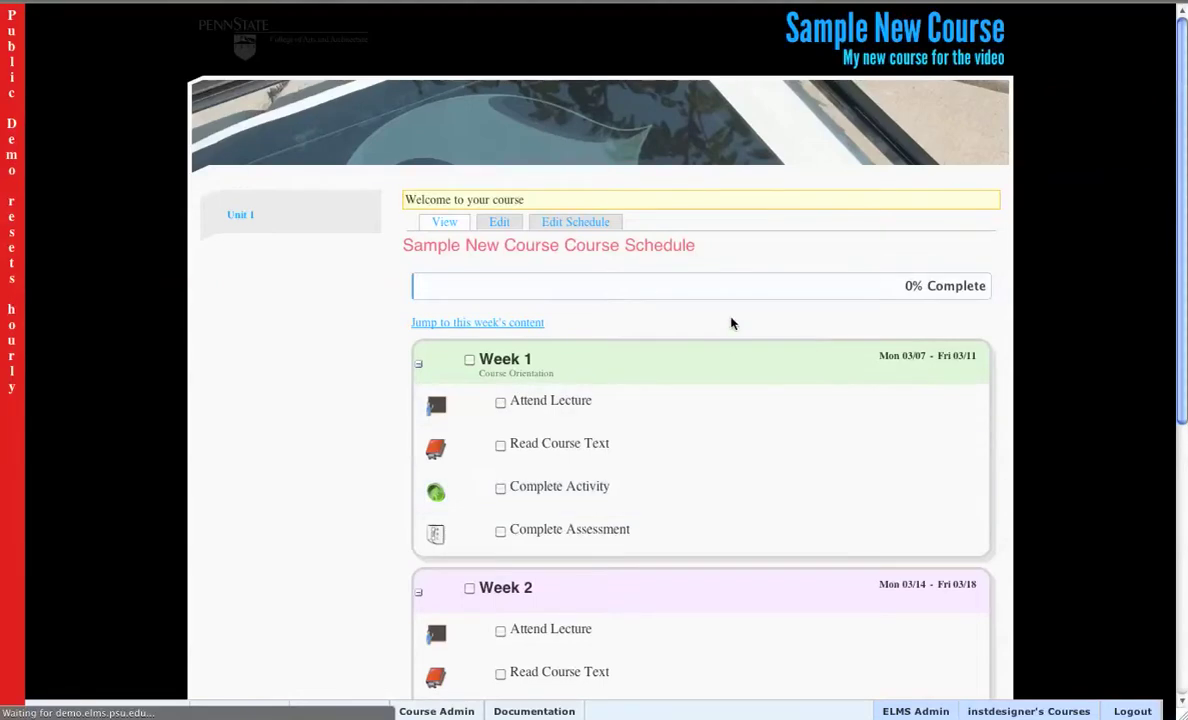
# - Open Unit 1 and then Lesson 1 from the left course outline
pyautogui.click(239, 219)
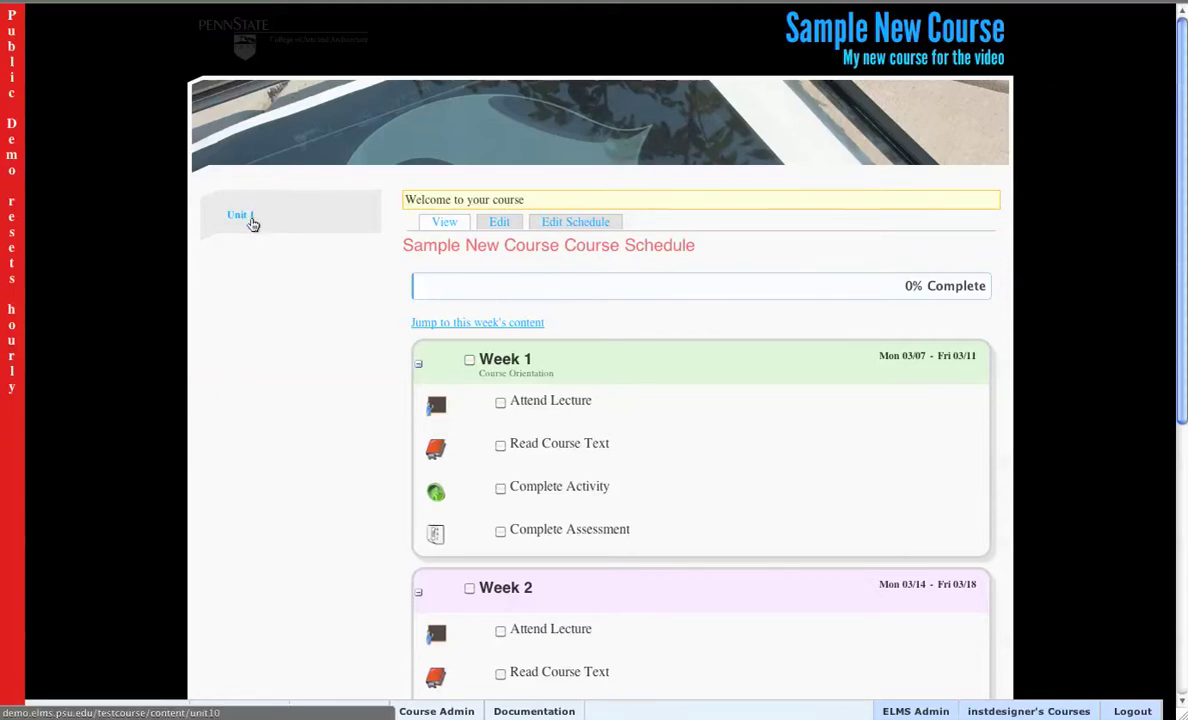
pyautogui.click(239, 218)
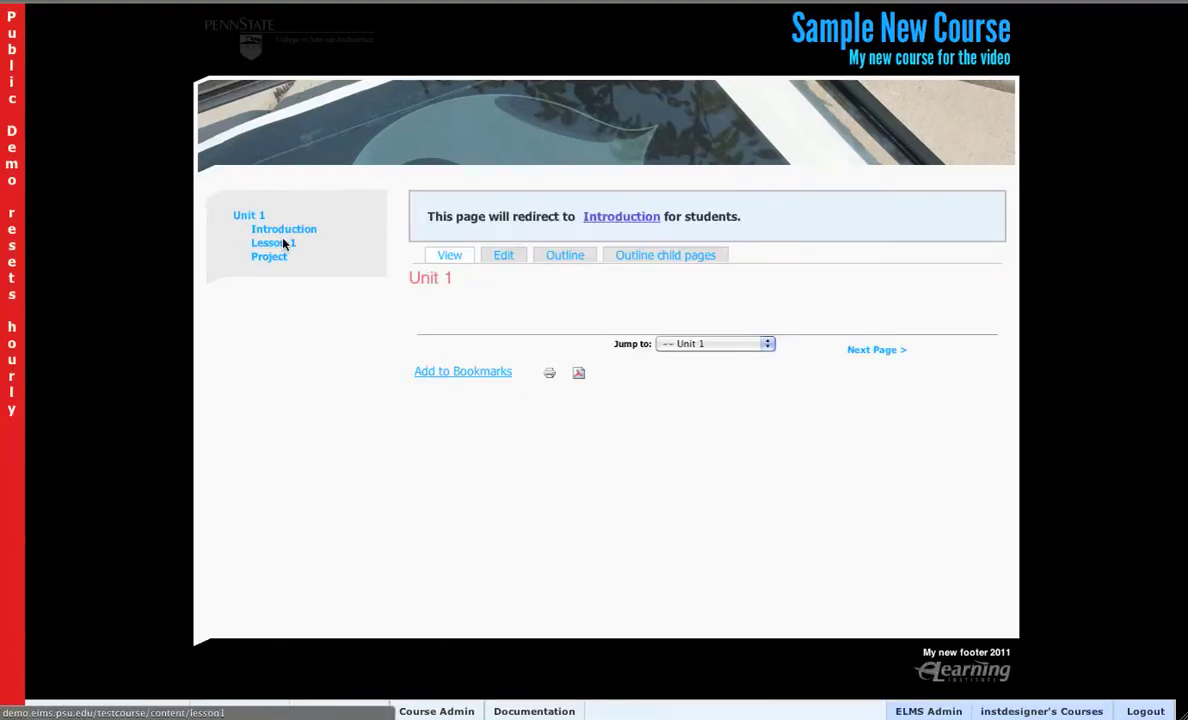
pyautogui.click(284, 244)
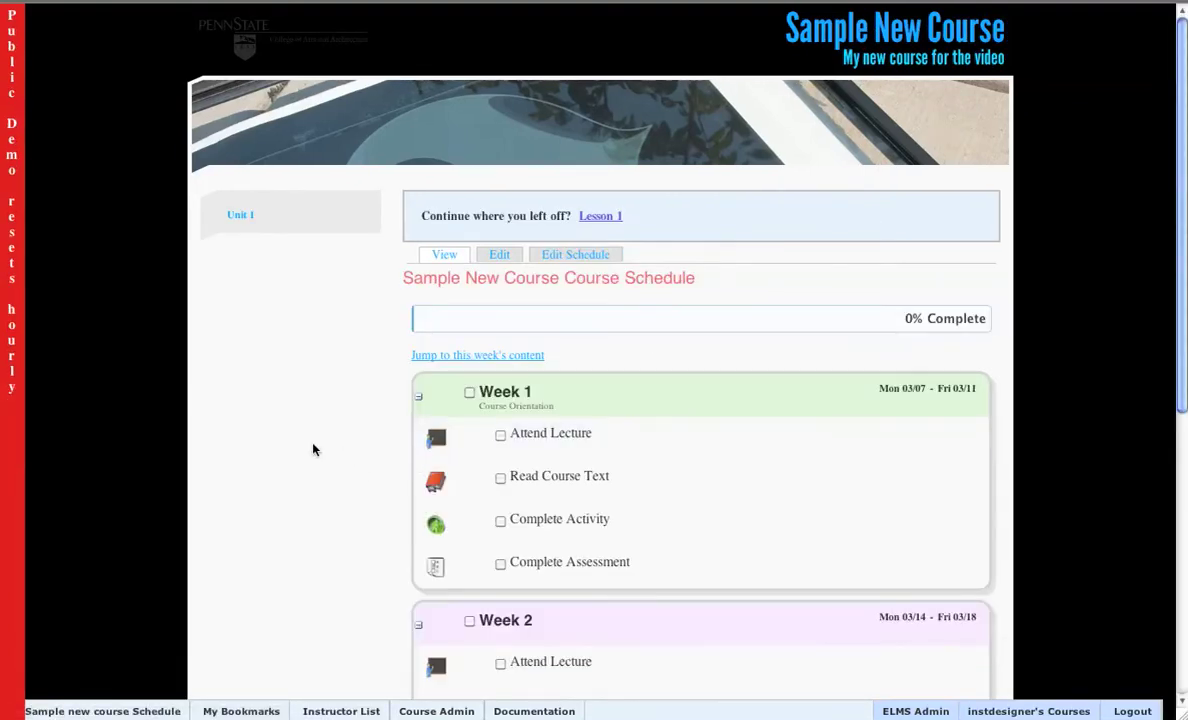
# - Check off Week 1's Attend Lecture and Read Course Text, plus all of Weeks 2 and 3
pyautogui.scroll(-1, 405, 358)
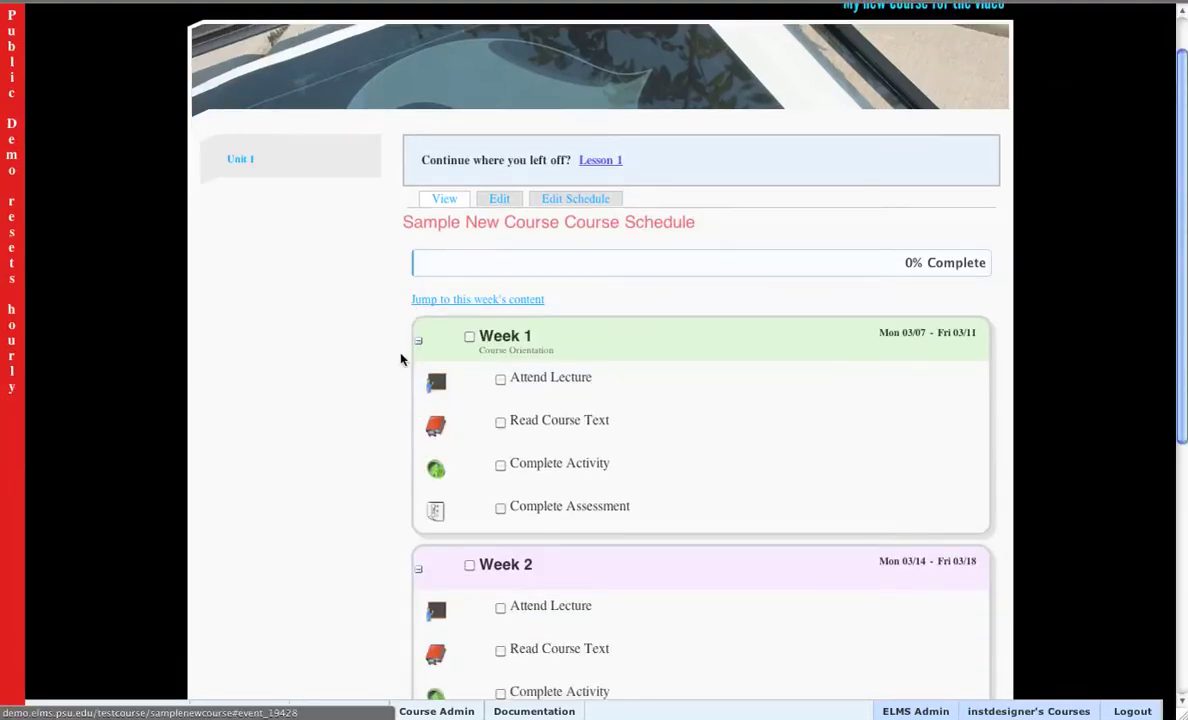
pyautogui.click(499, 381)
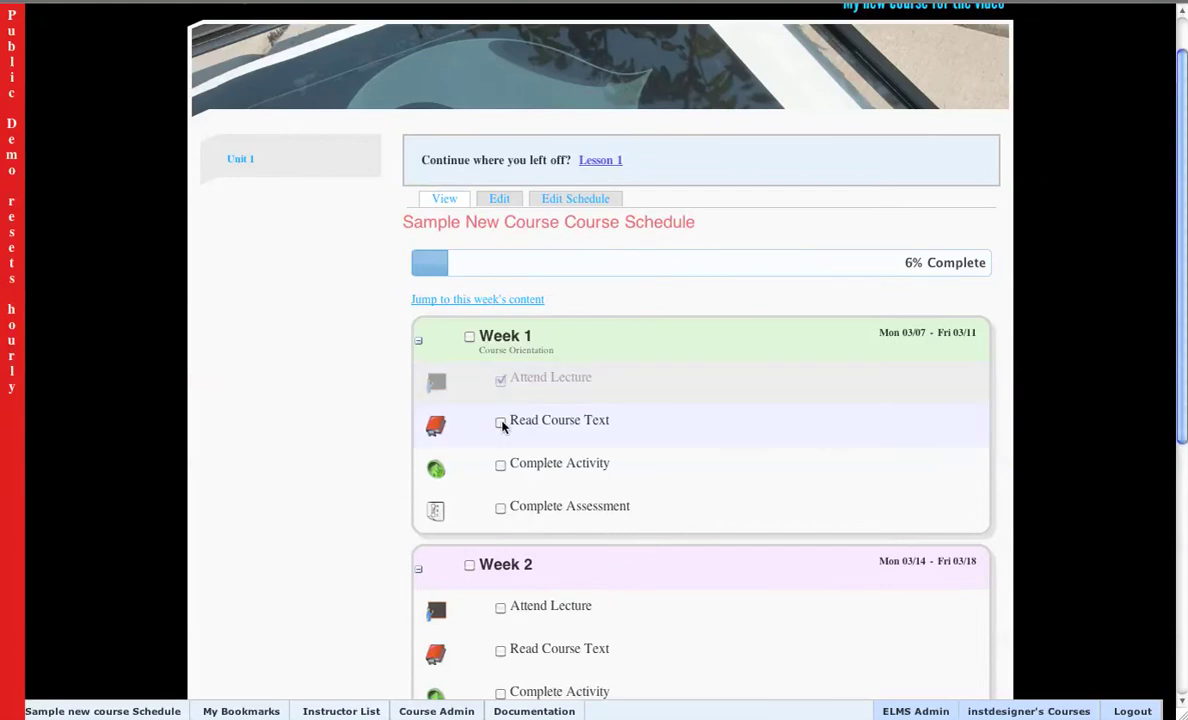
pyautogui.click(500, 423)
pyautogui.scroll(-1, 1038, 482)
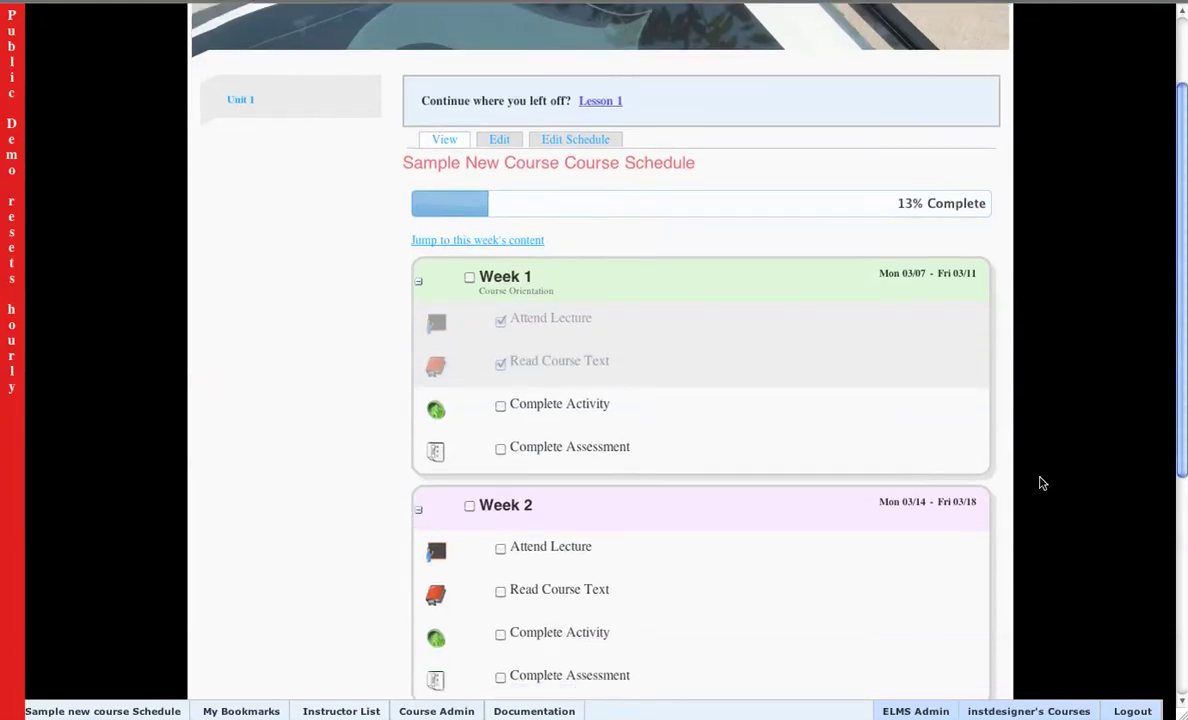
pyautogui.scroll(-3, 1040, 483)
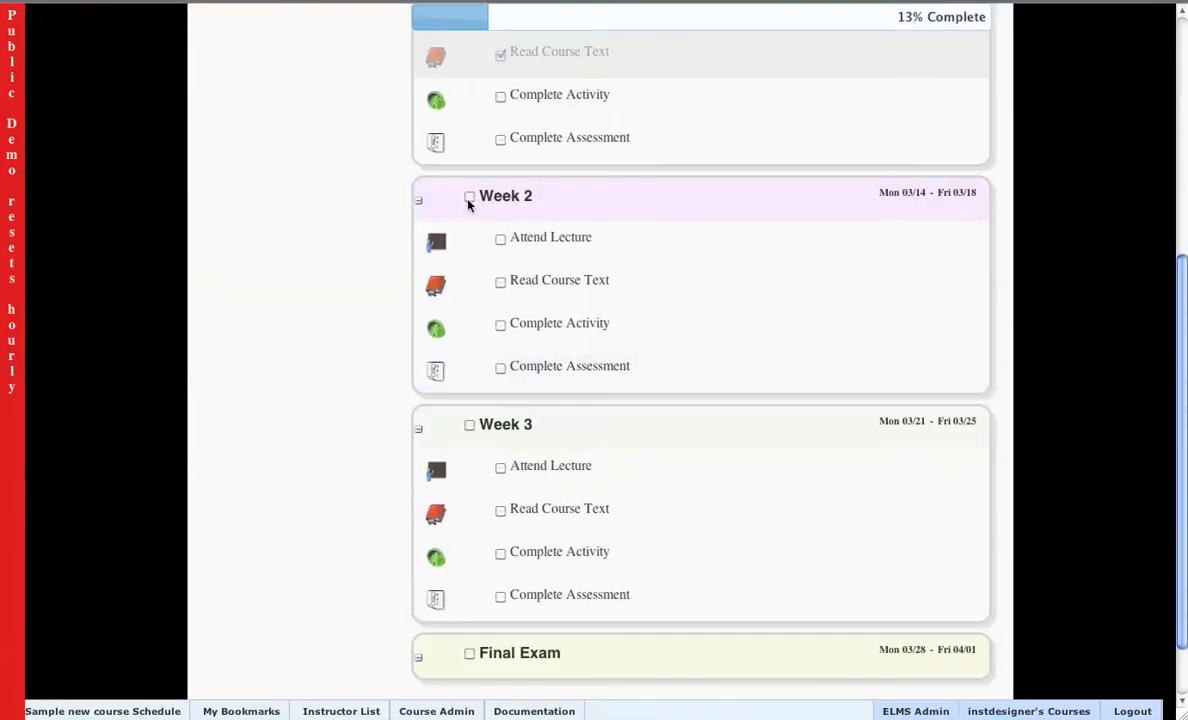
pyautogui.click(469, 199)
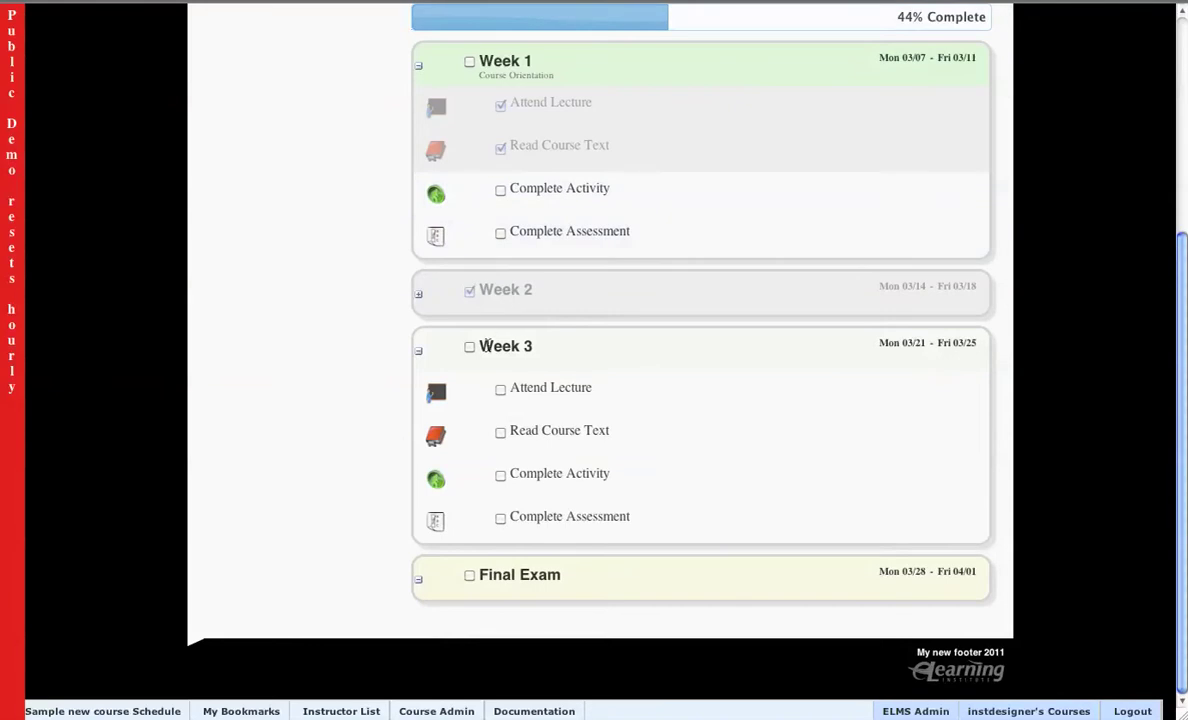
pyautogui.click(469, 347)
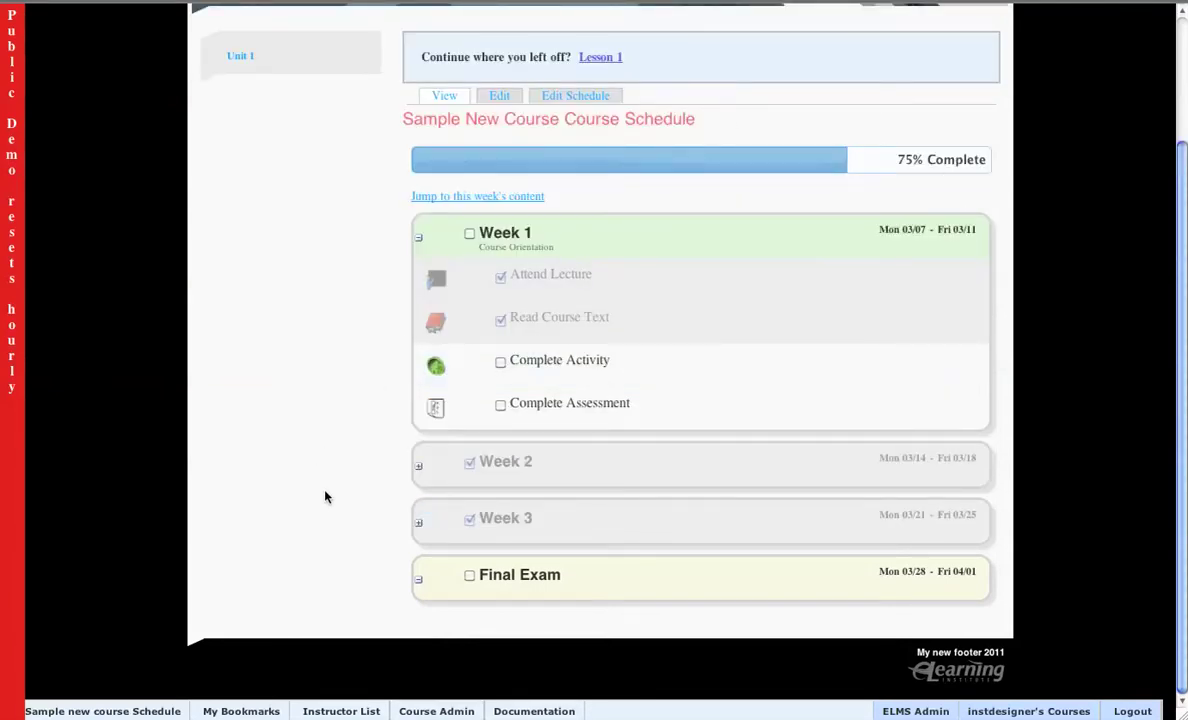
pyautogui.scroll(1, 320, 480)
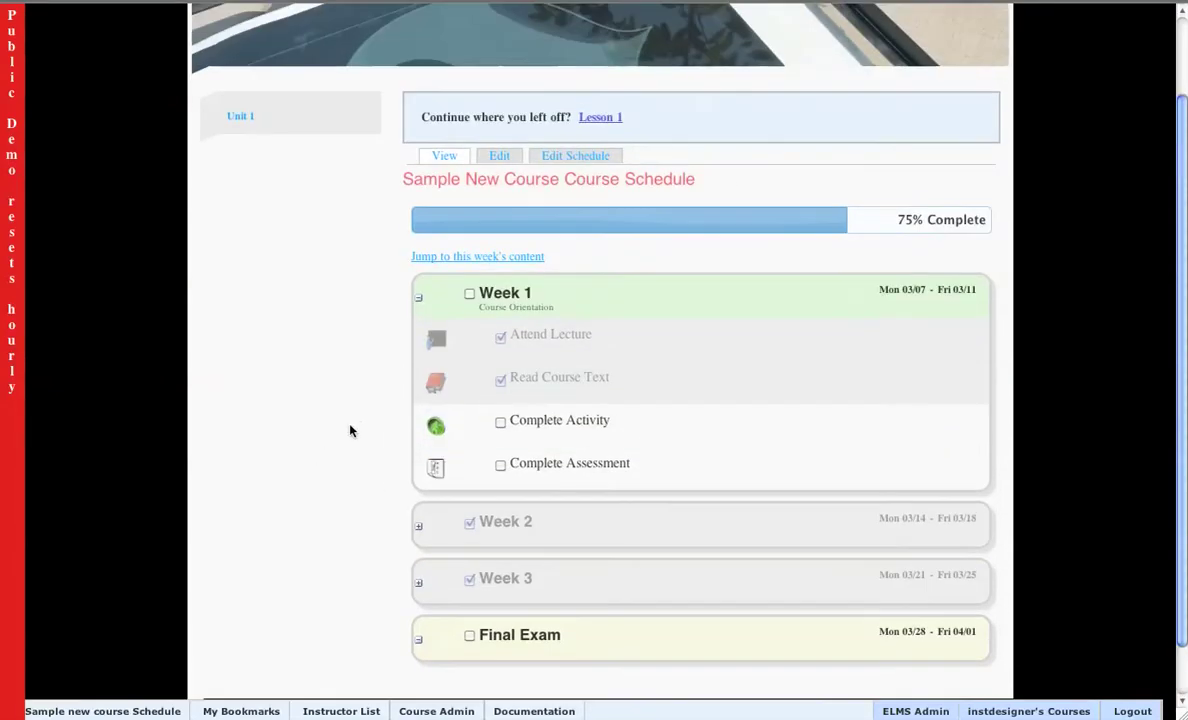
pyautogui.click(235, 116)
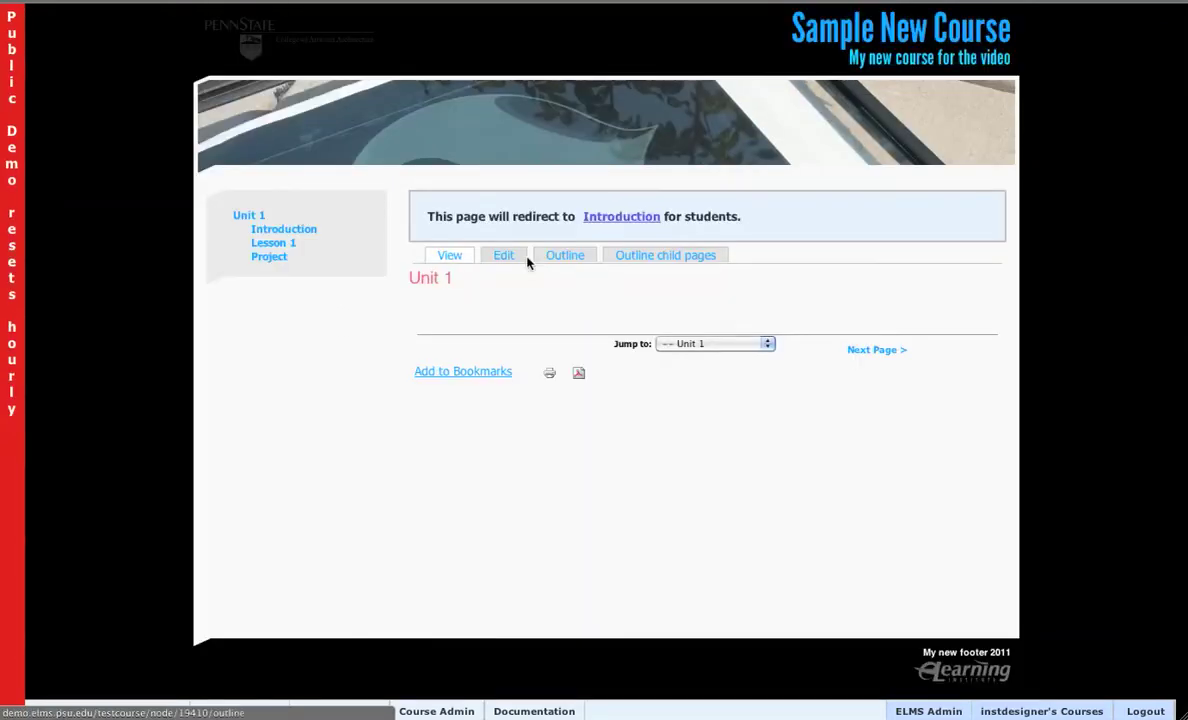
# - Edit Lesson 1's Activity page, add body text 'ffgdgd', and save it
pyautogui.click(278, 244)
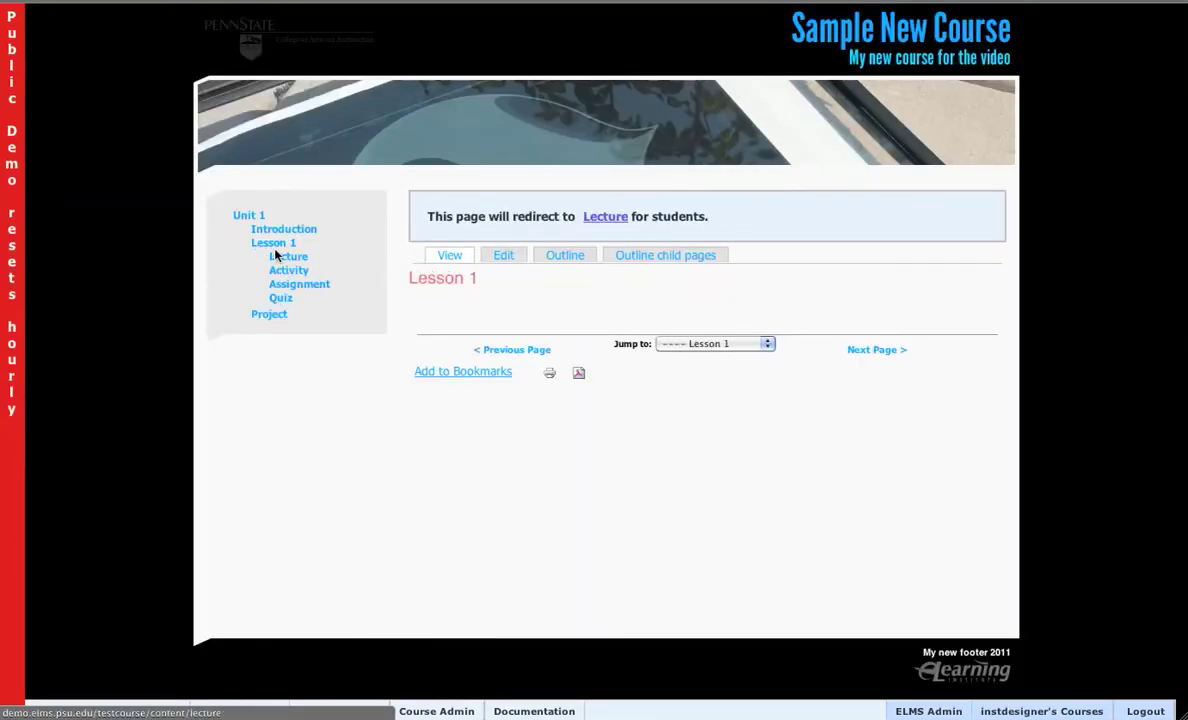
pyautogui.click(288, 270)
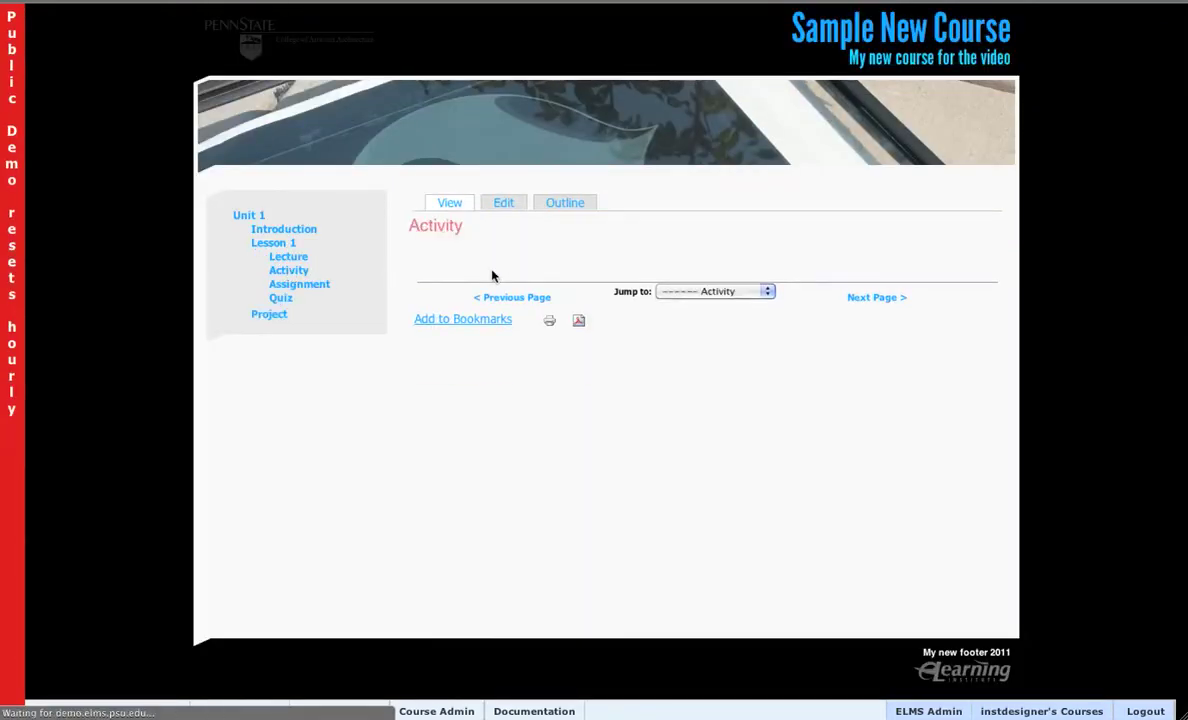
pyautogui.click(509, 205)
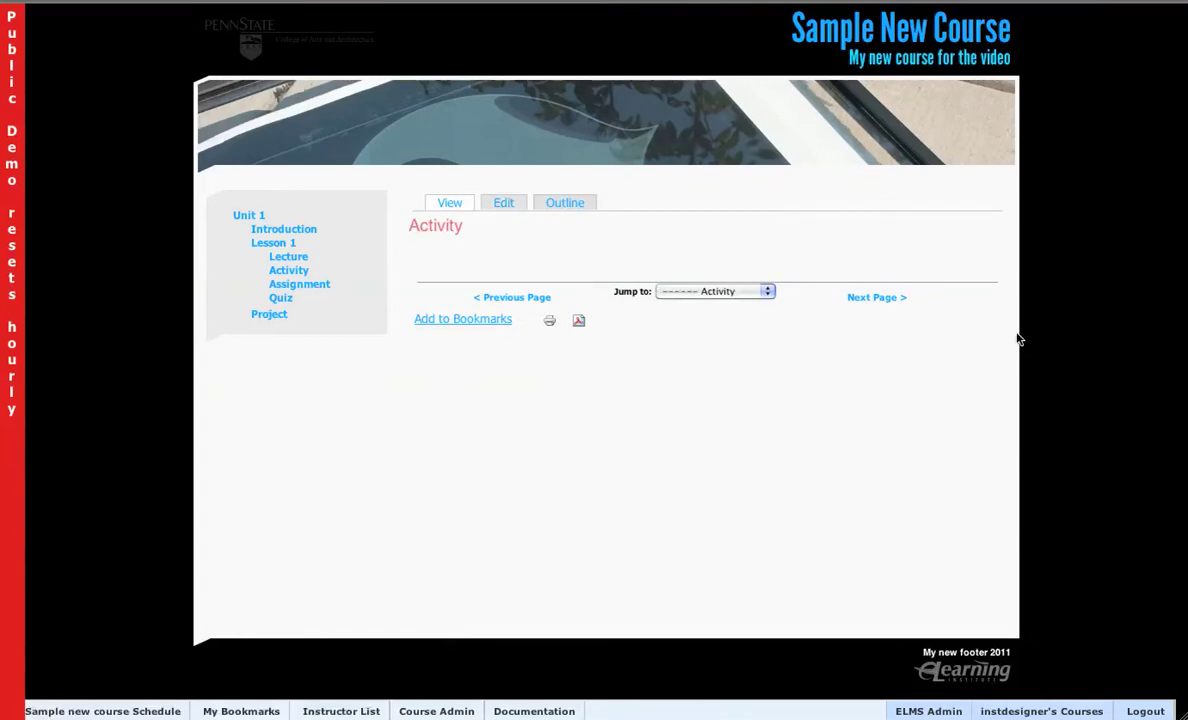
pyautogui.scroll(-2, 1053, 389)
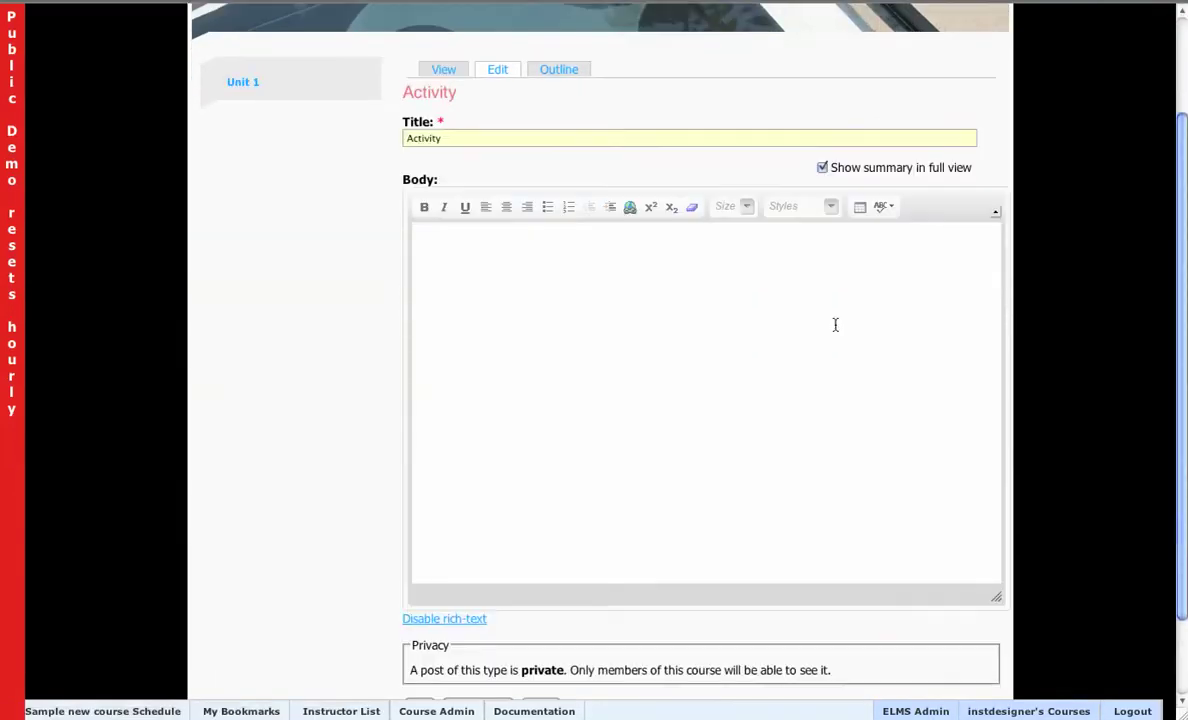
pyautogui.click(703, 294)
pyautogui.scroll(-2, 448, 372)
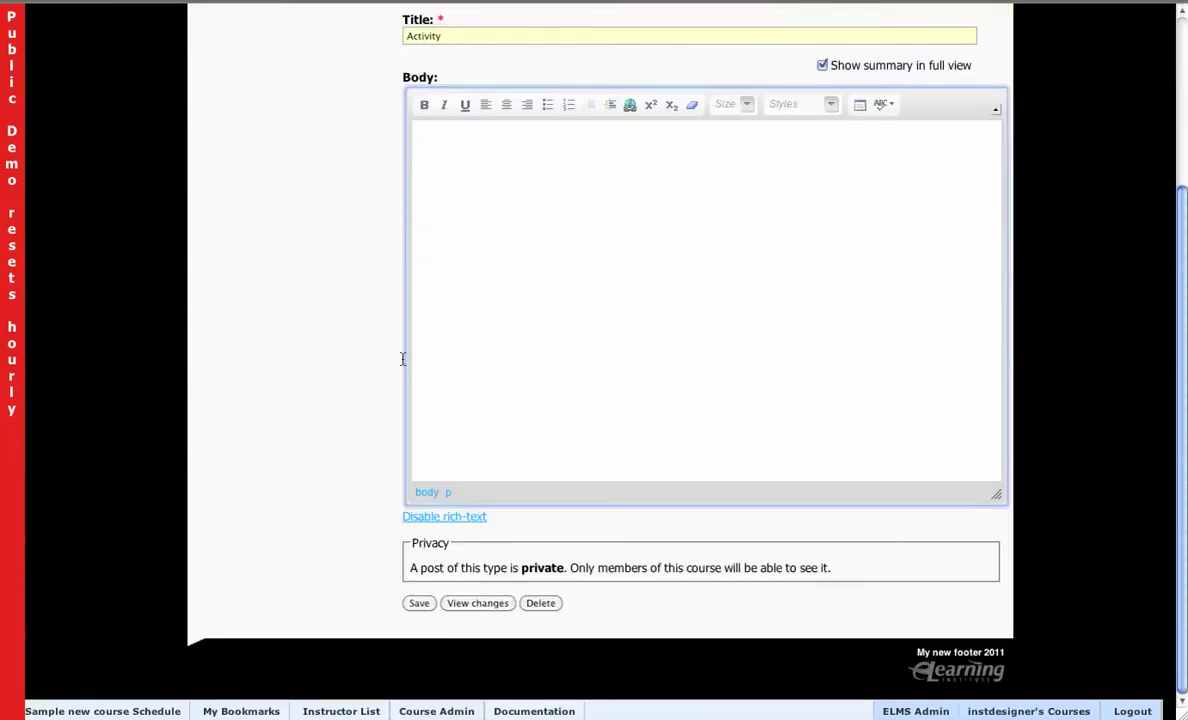
pyautogui.write('ffgdgd')
pyautogui.click(418, 603)
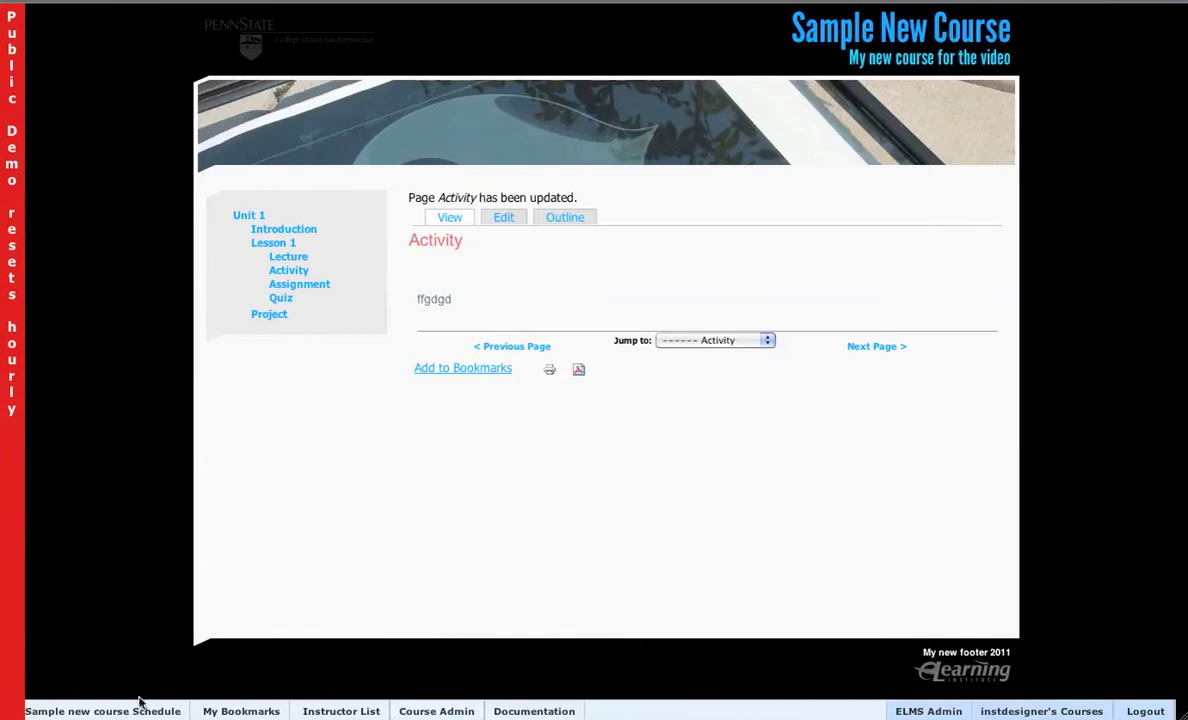
pyautogui.click(74, 712)
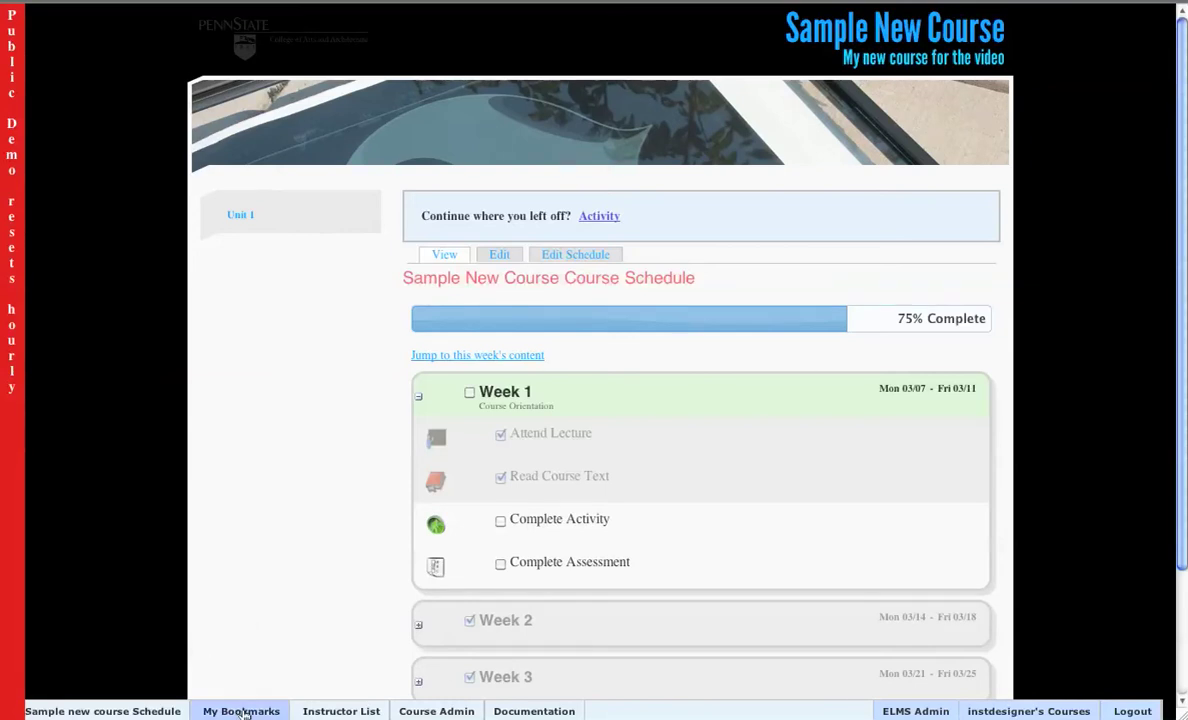
# - Browse the course Bookmarks and Instructor List, then show the Course Admin options
pyautogui.click(244, 712)
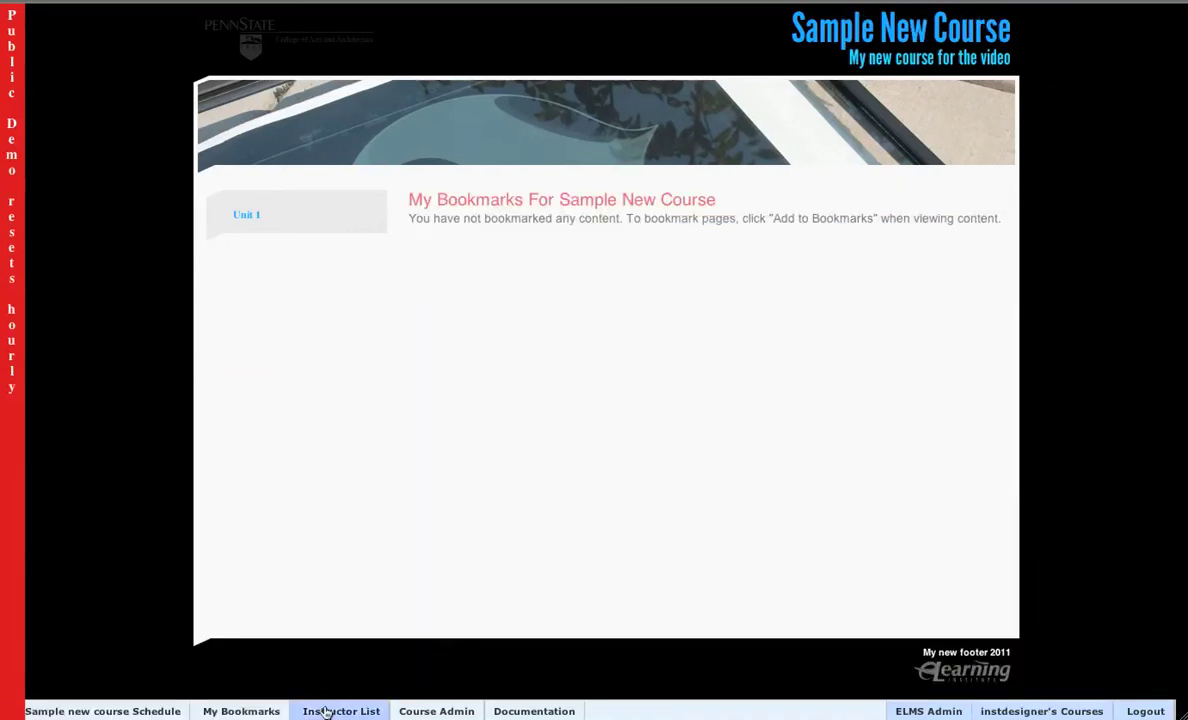
pyautogui.click(340, 712)
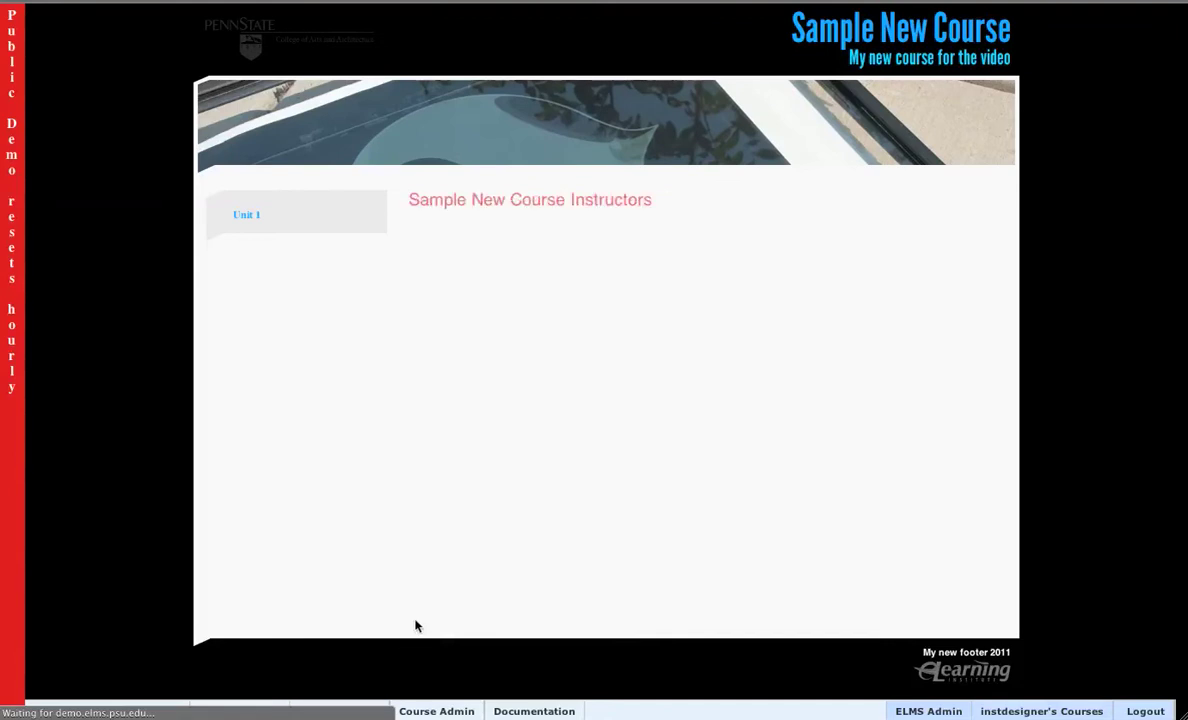
pyautogui.click(443, 711)
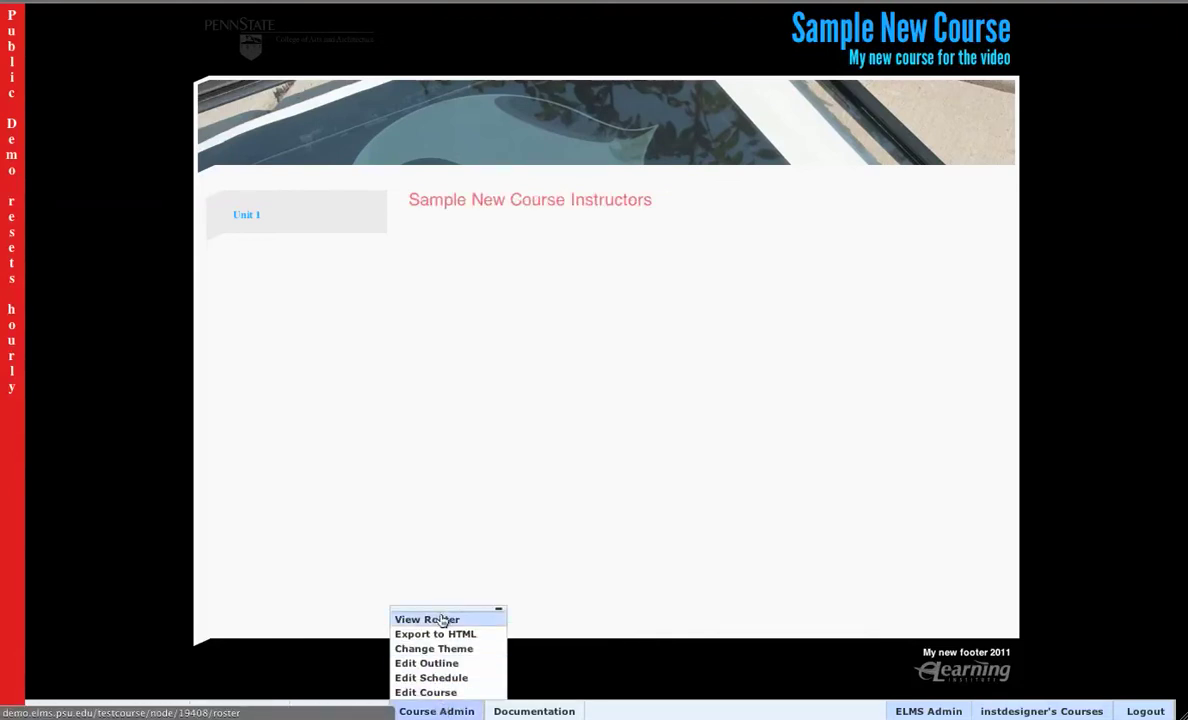